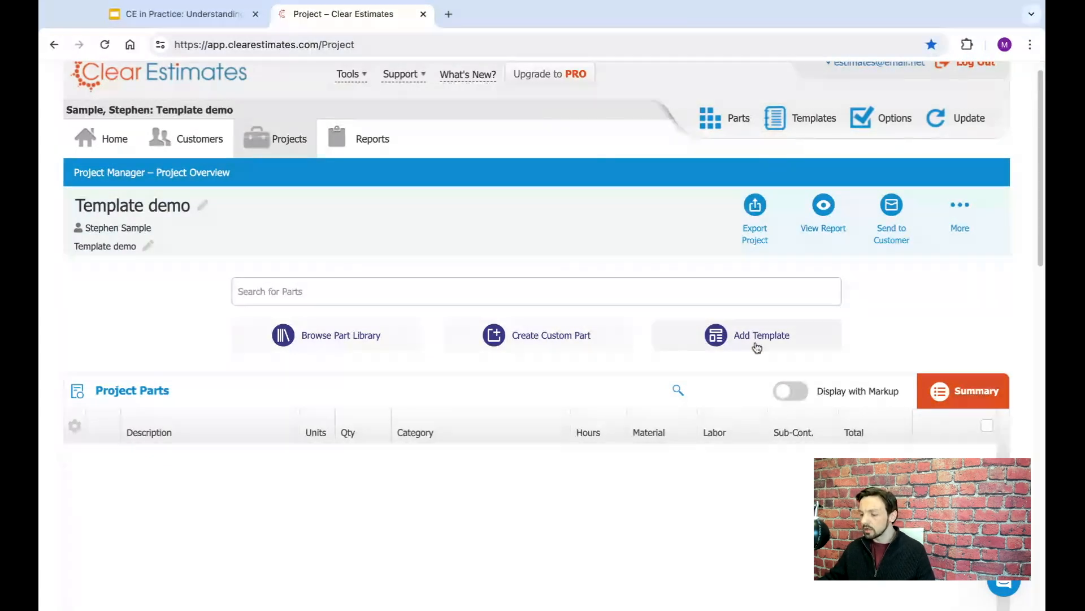
Step: Start adding a template to the project and look through the full list of template categories
click(757, 345)
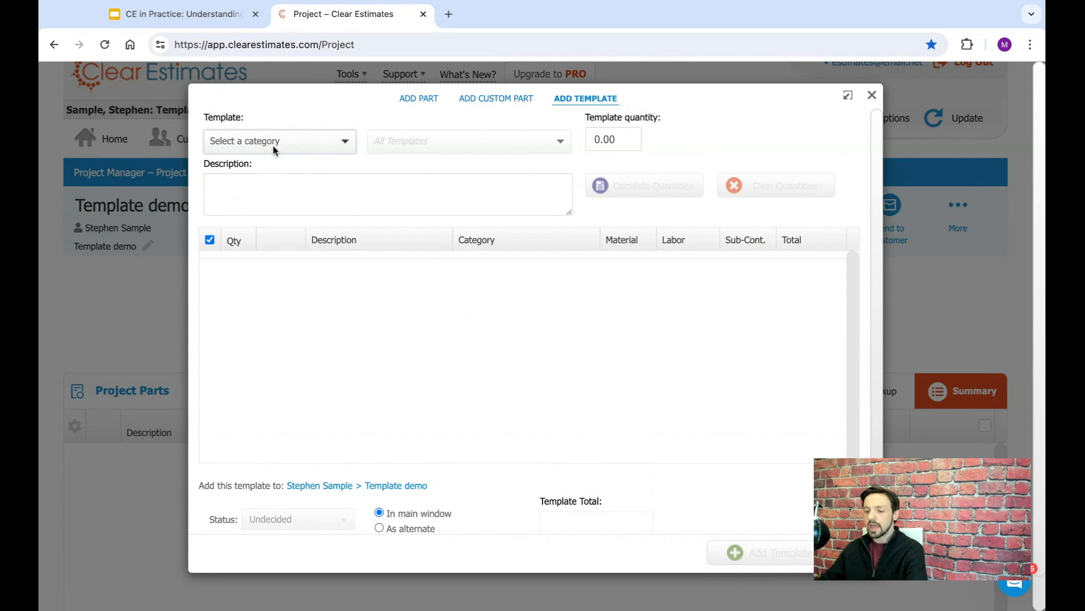
click(346, 142)
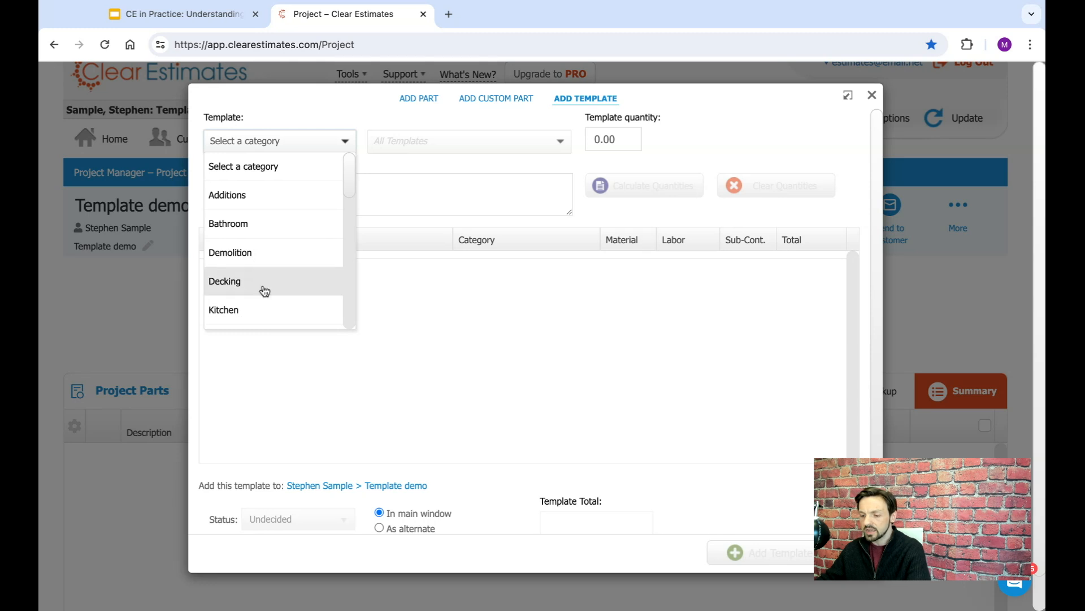
scroll(350, 179, down, 4)
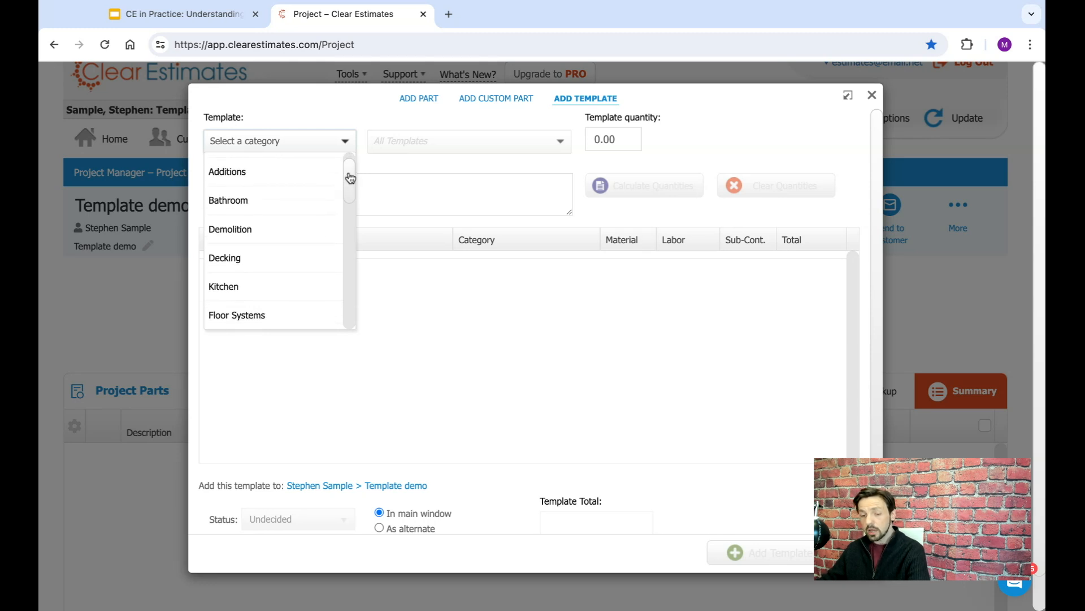
scroll(350, 181, down, 2)
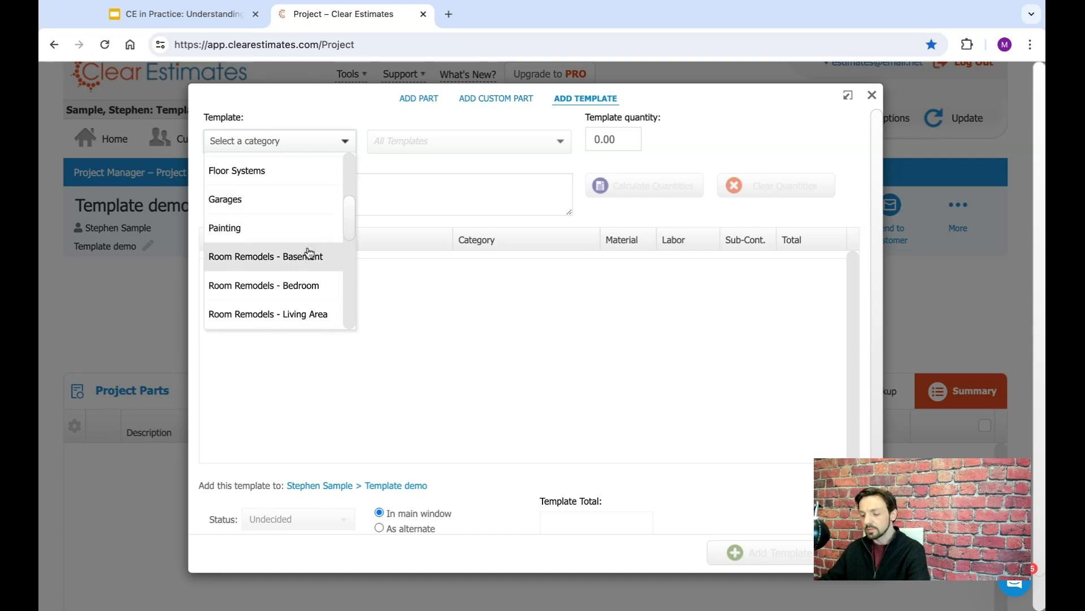
scroll(352, 225, down, 1)
scroll(351, 225, down, 4)
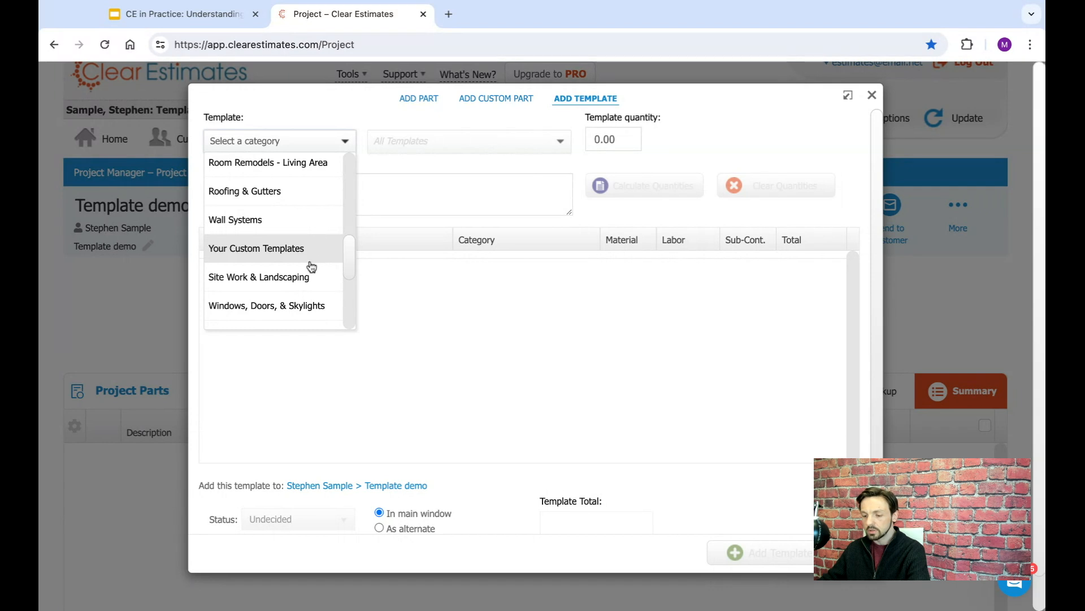
scroll(354, 260, down, 1)
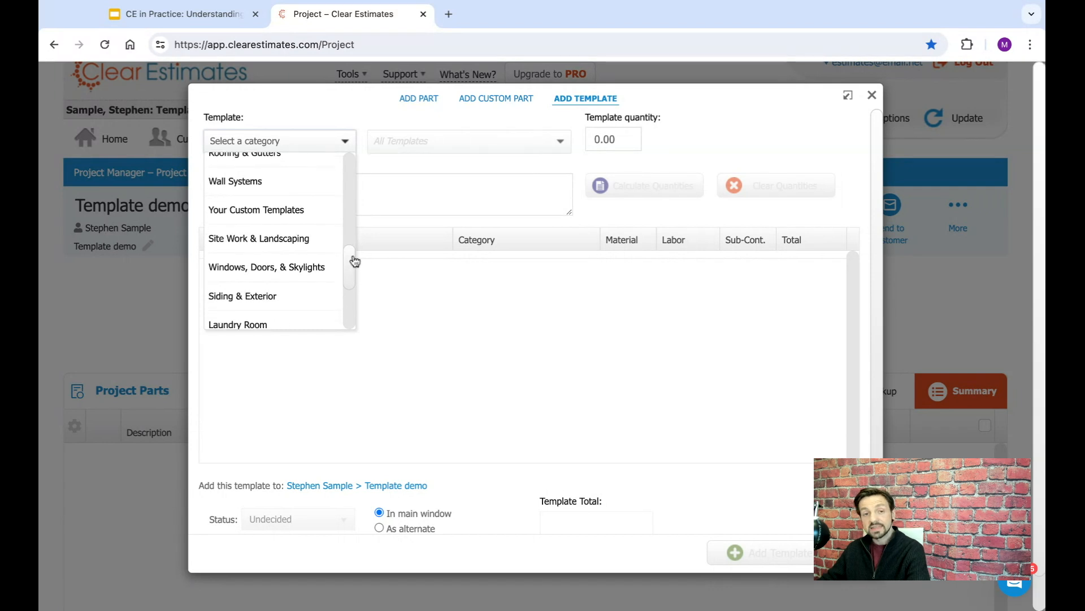
scroll(355, 261, down, 2)
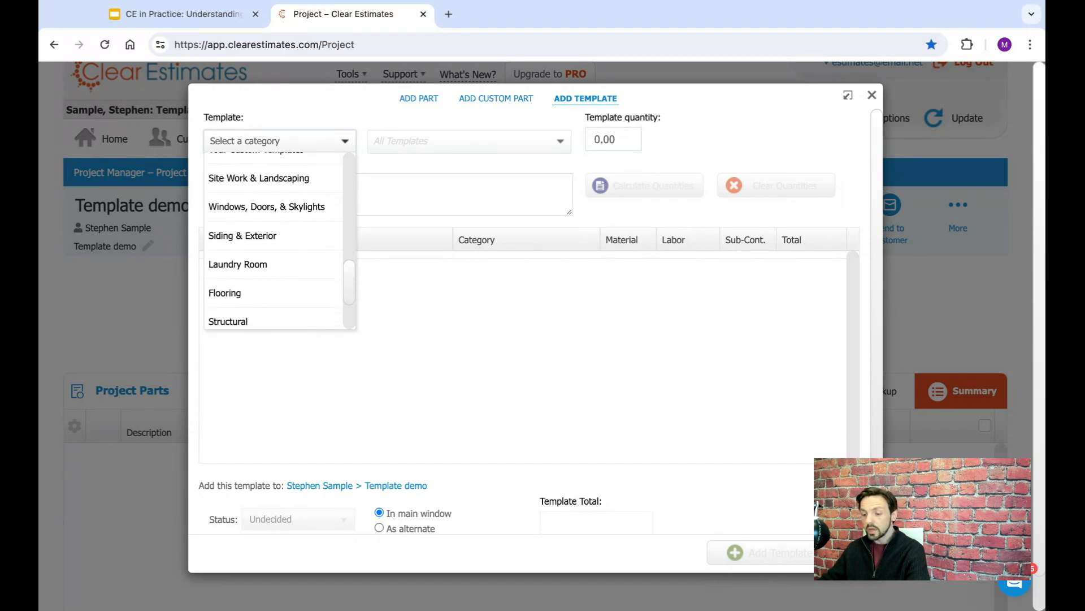
scroll(277, 243, down, 2)
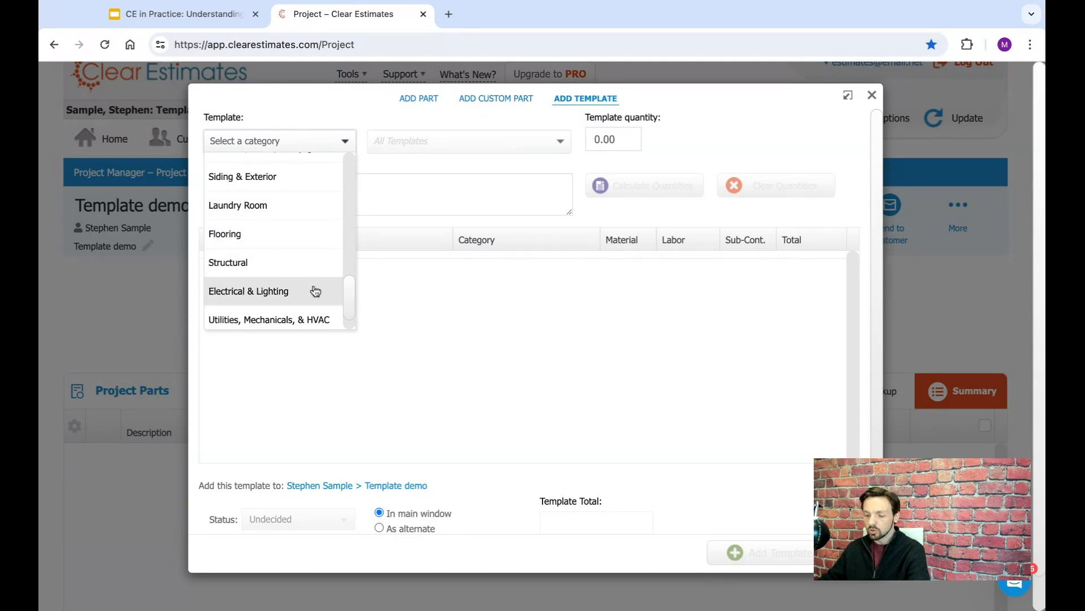
scroll(350, 302, down, 1)
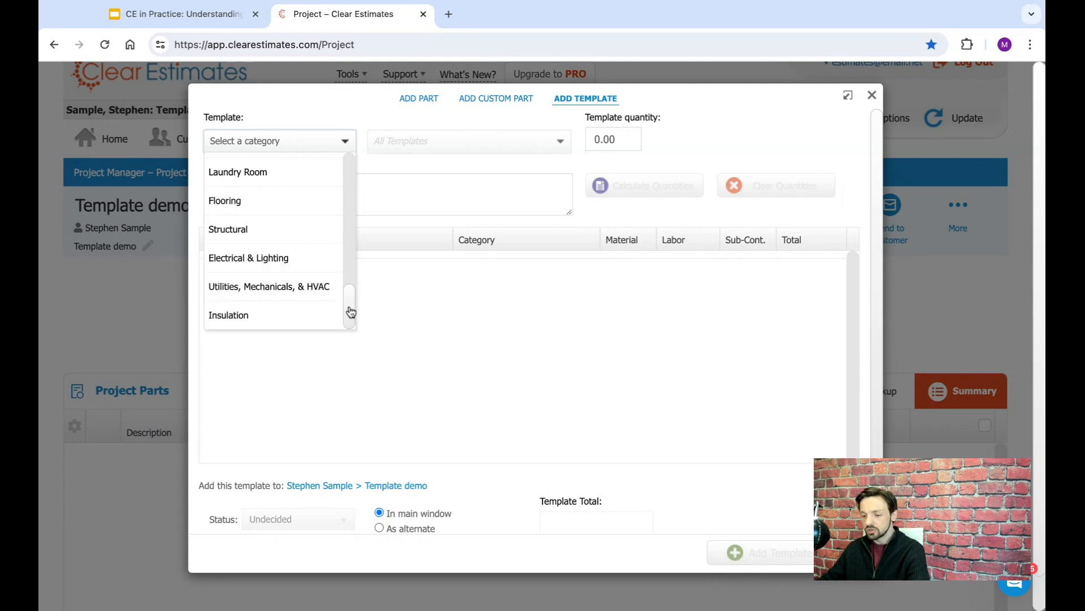
scroll(351, 312, up, 3)
scroll(351, 313, up, 5)
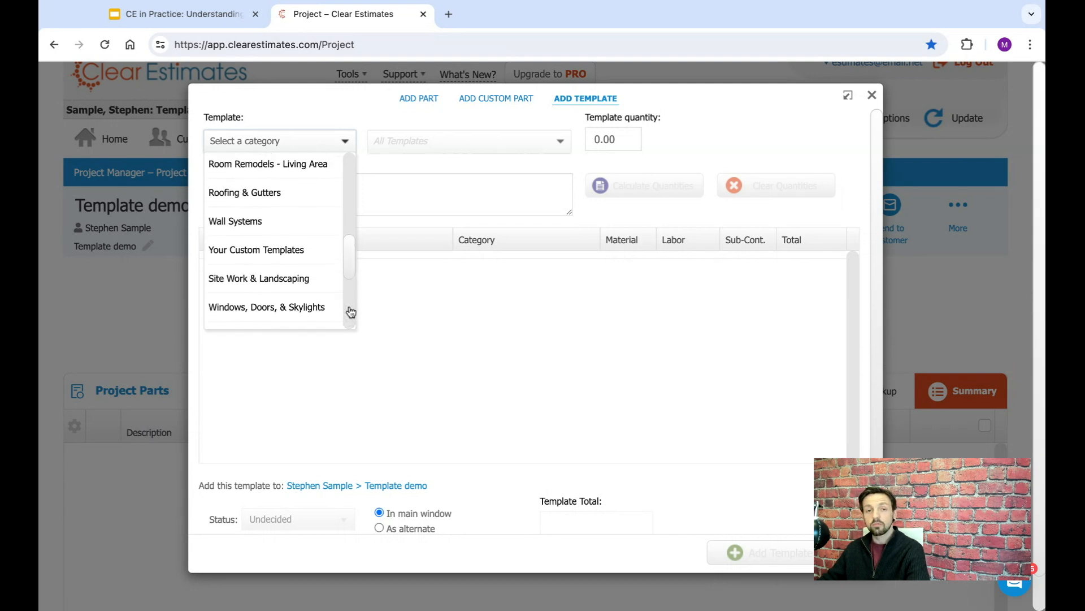
scroll(280, 240, up, 9)
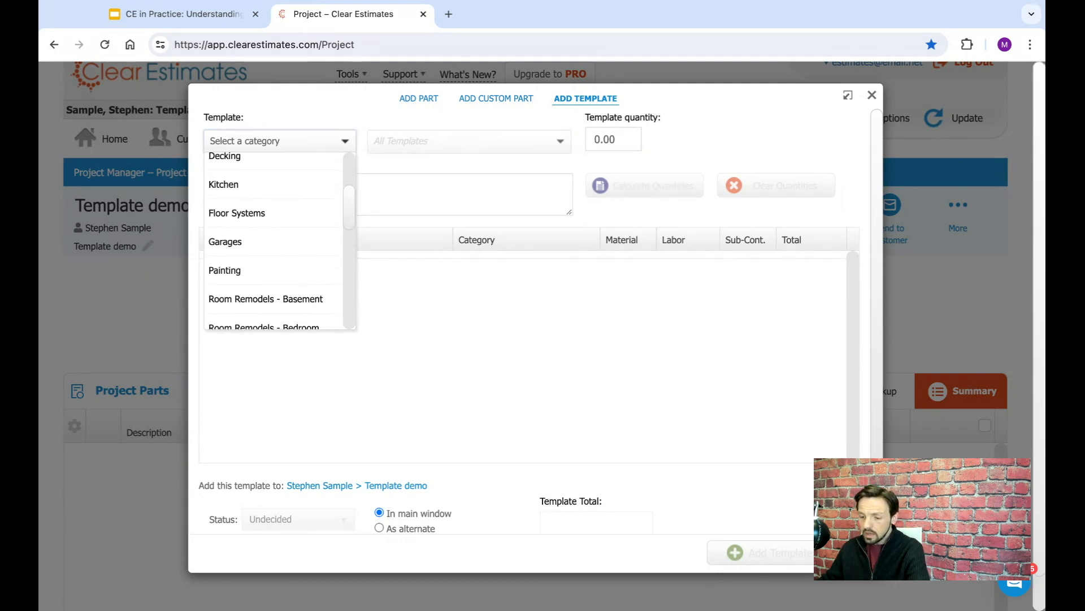
scroll(279, 240, up, 2)
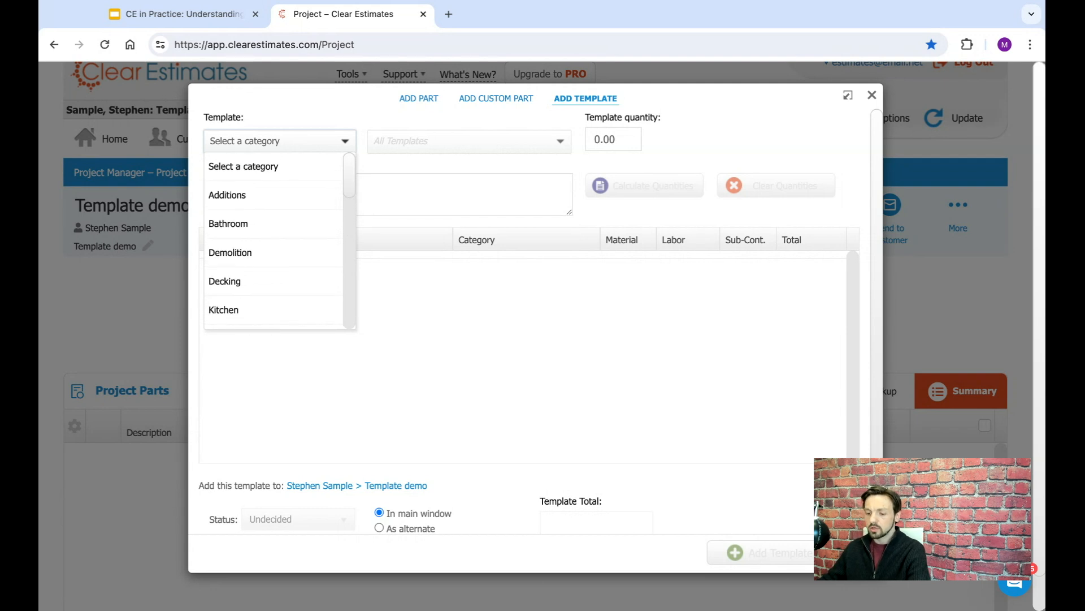
Step: Select the Bathroom template category and look through the templates it offers
click(239, 225)
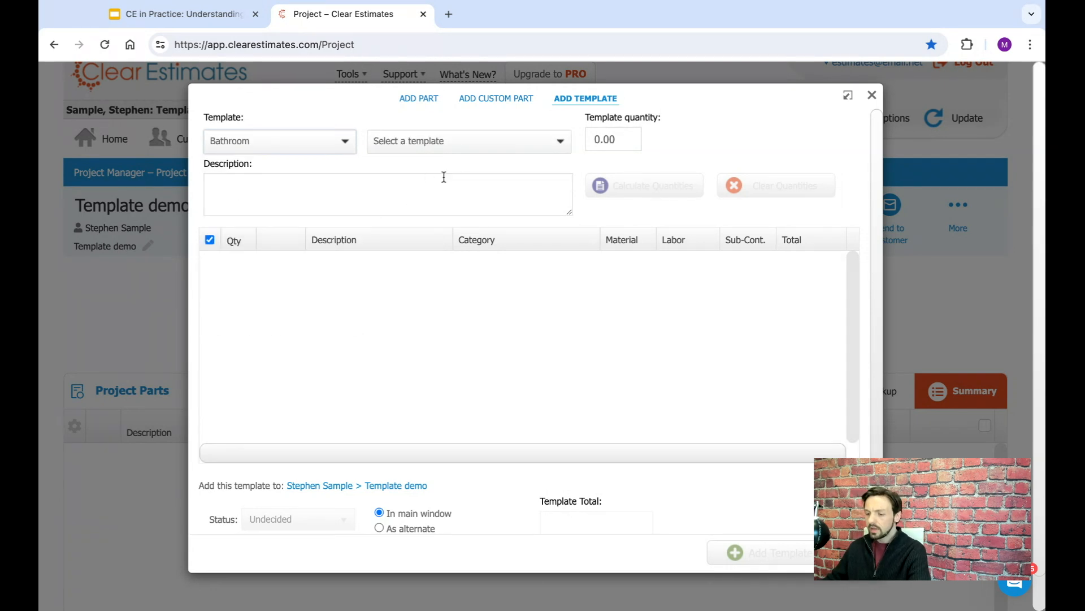
click(466, 146)
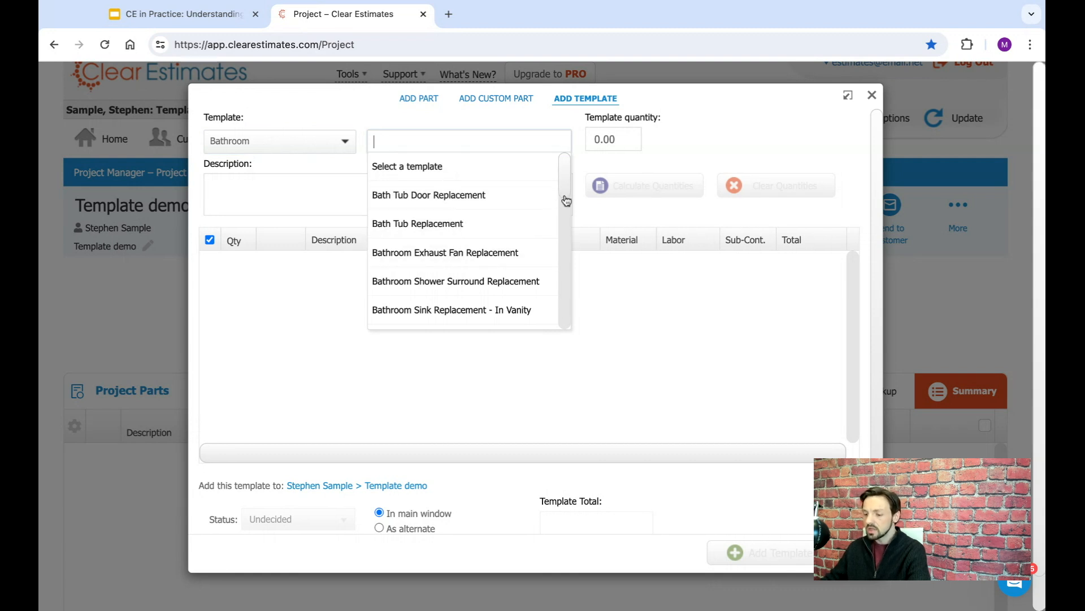
scroll(565, 187, down, 1)
scroll(564, 187, down, 2)
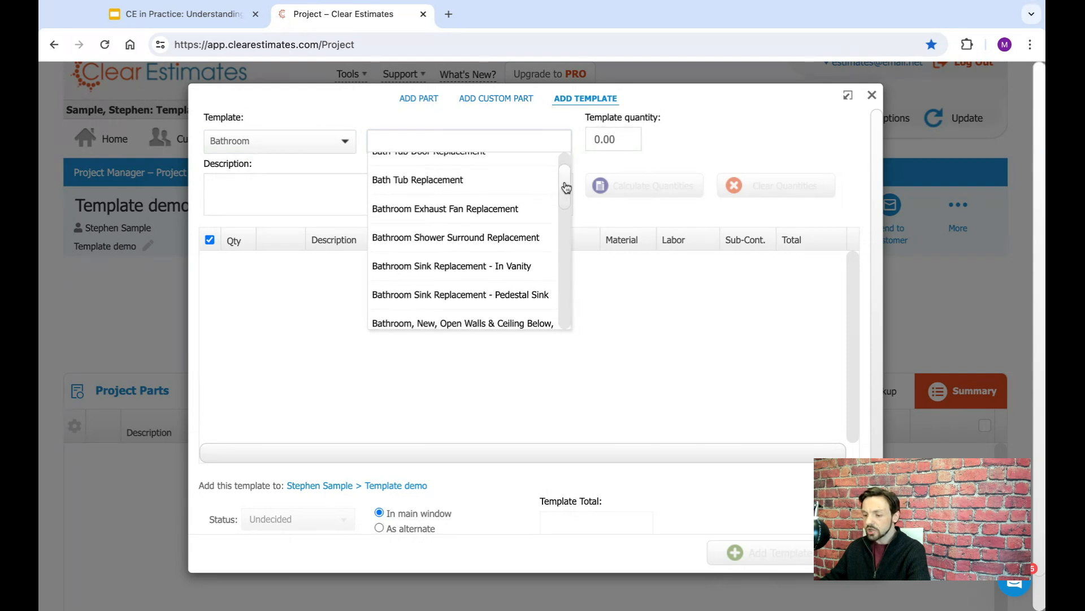
scroll(499, 215, down, 3)
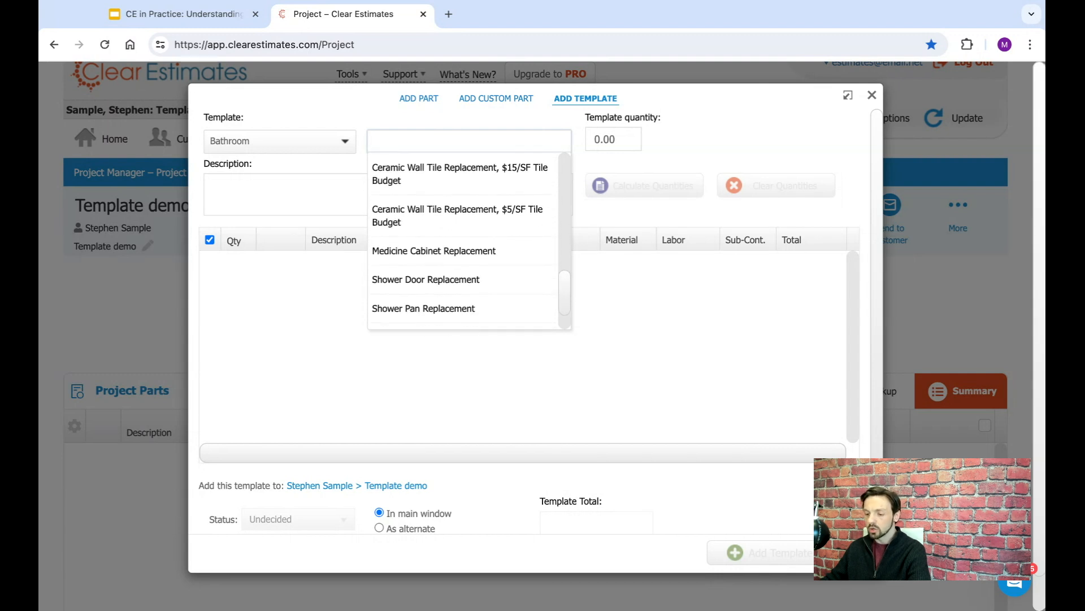
scroll(464, 241, up, 10)
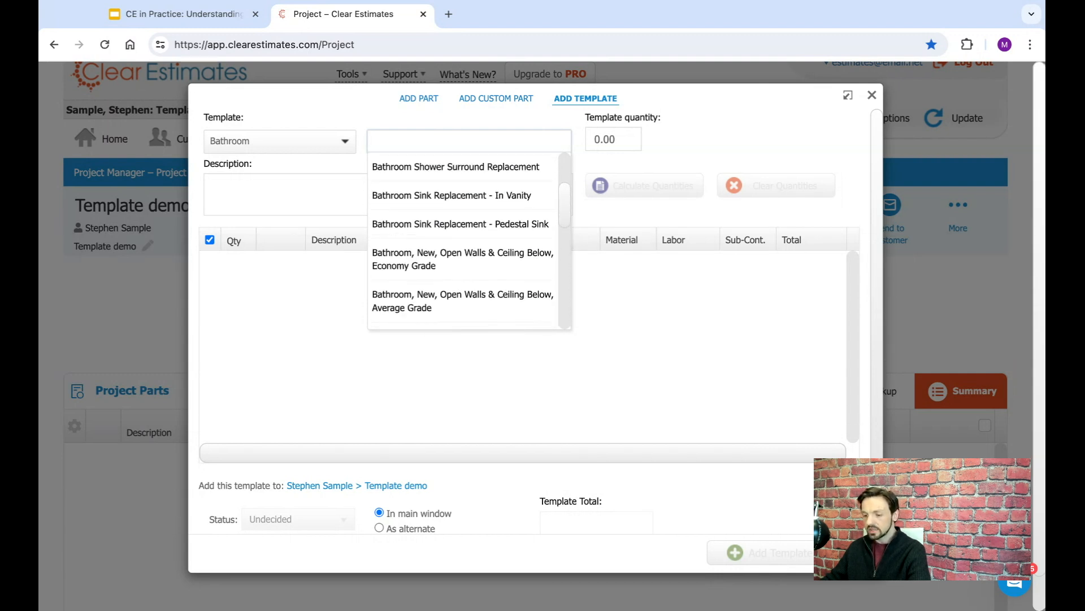
scroll(448, 307, up, 2)
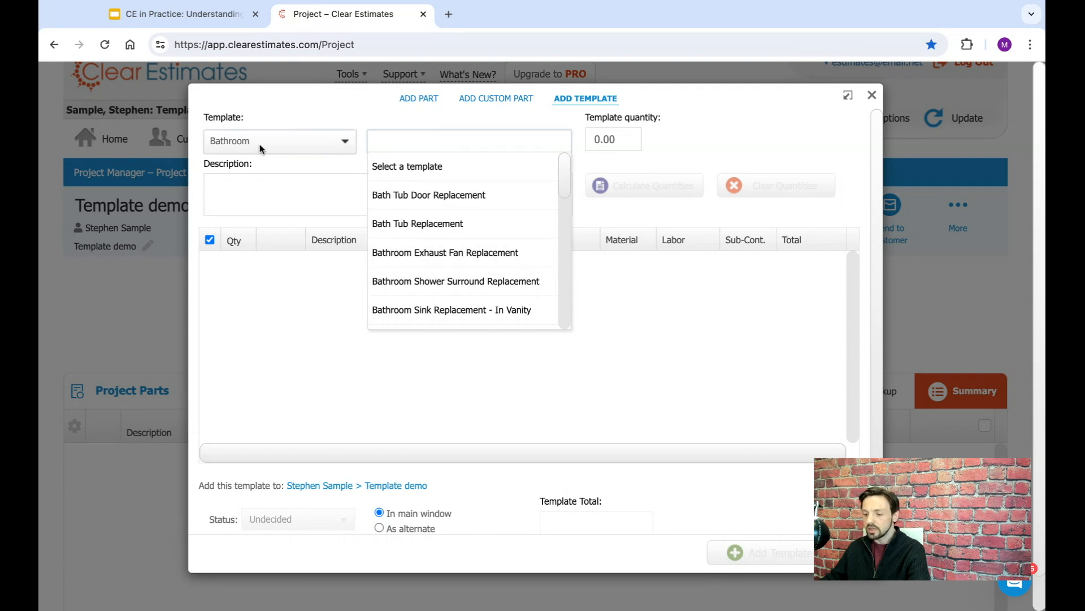
Step: Switch the template category to Decking and choose the "Deck, Cedar, over 180 Square Feet" template
click(328, 147)
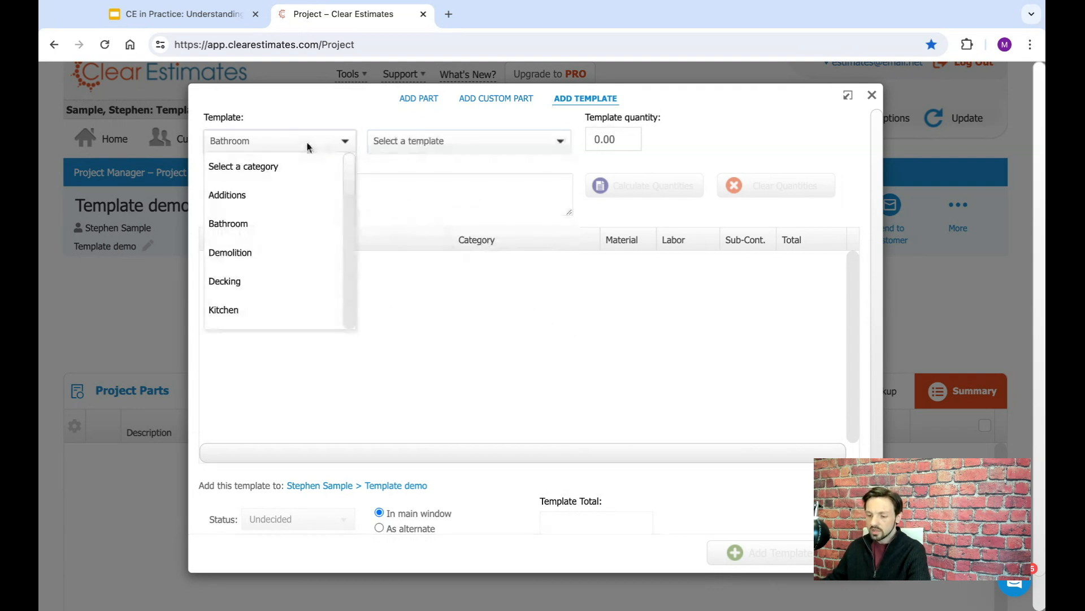
click(225, 282)
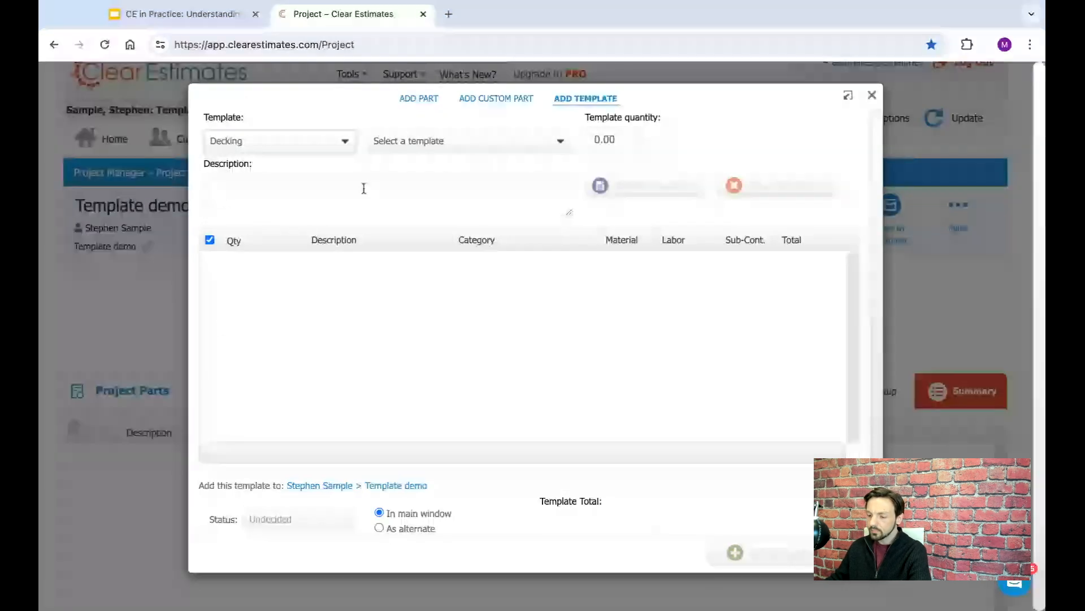
click(461, 141)
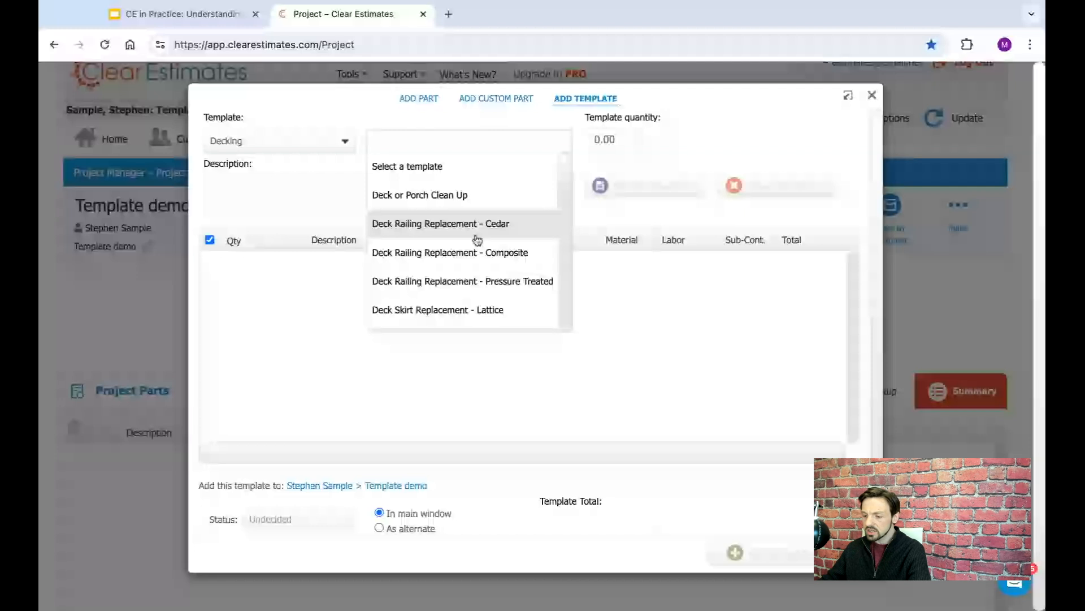
scroll(570, 177, down, 1)
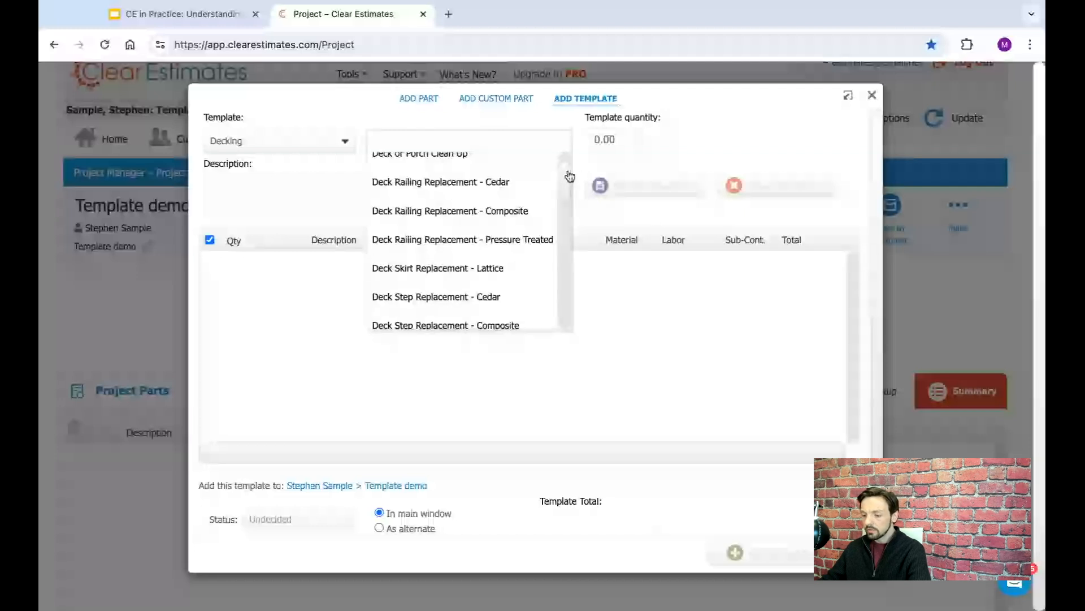
scroll(569, 177, down, 4)
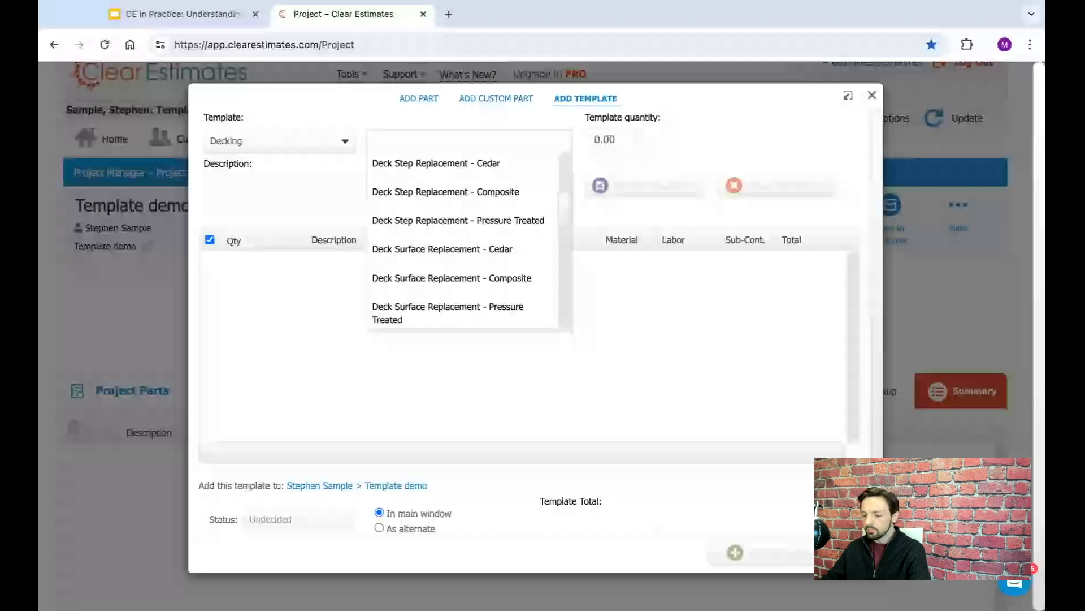
scroll(464, 238, down, 1)
scroll(463, 238, down, 3)
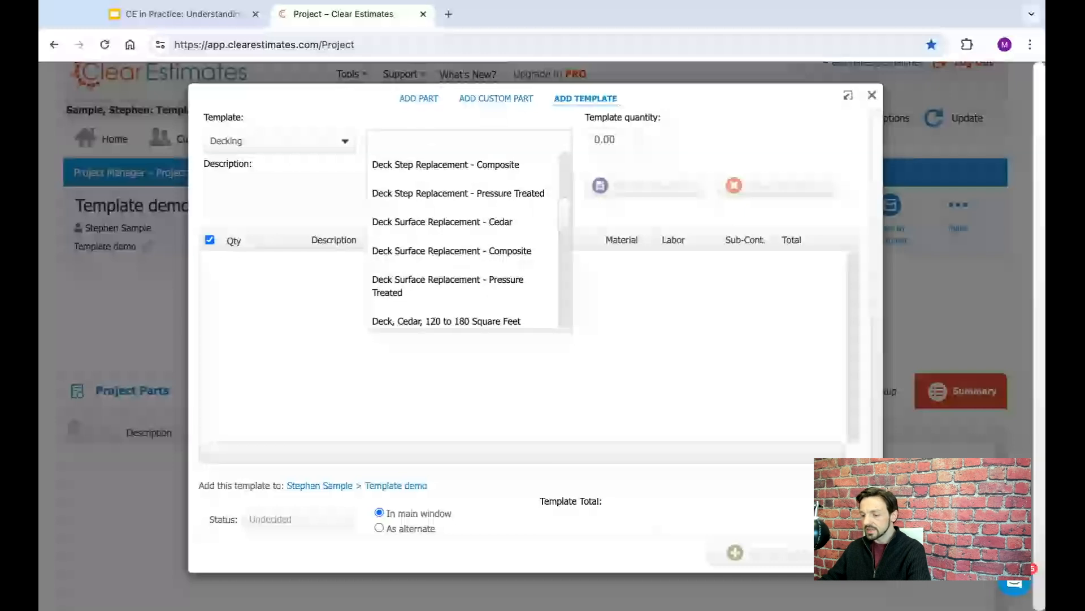
scroll(464, 238, down, 1)
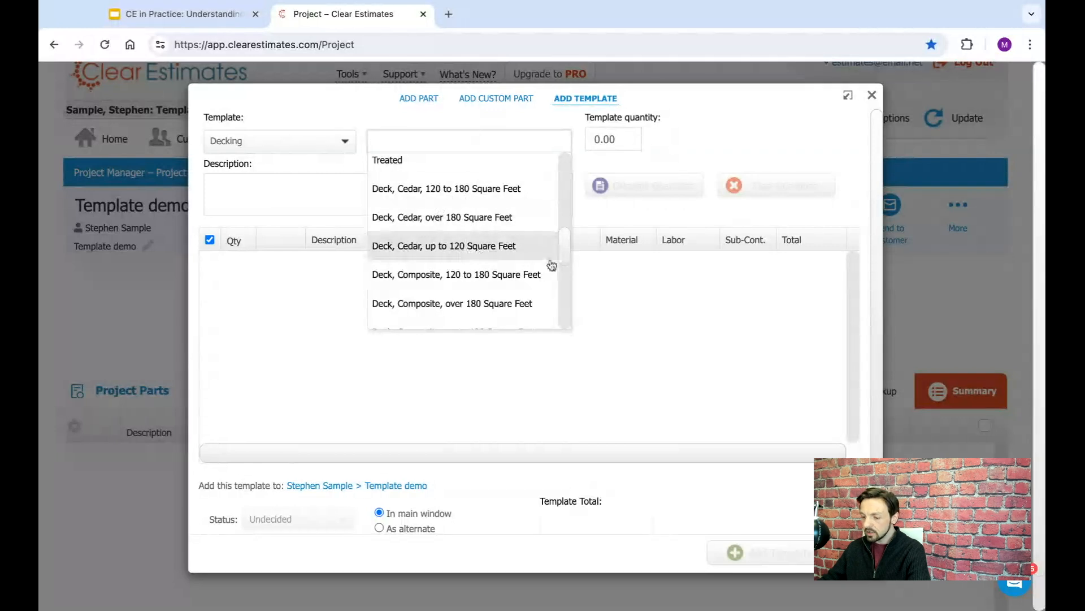
scroll(569, 251, down, 4)
scroll(569, 251, down, 3)
scroll(570, 251, up, 4)
scroll(548, 247, up, 4)
scroll(549, 247, down, 1)
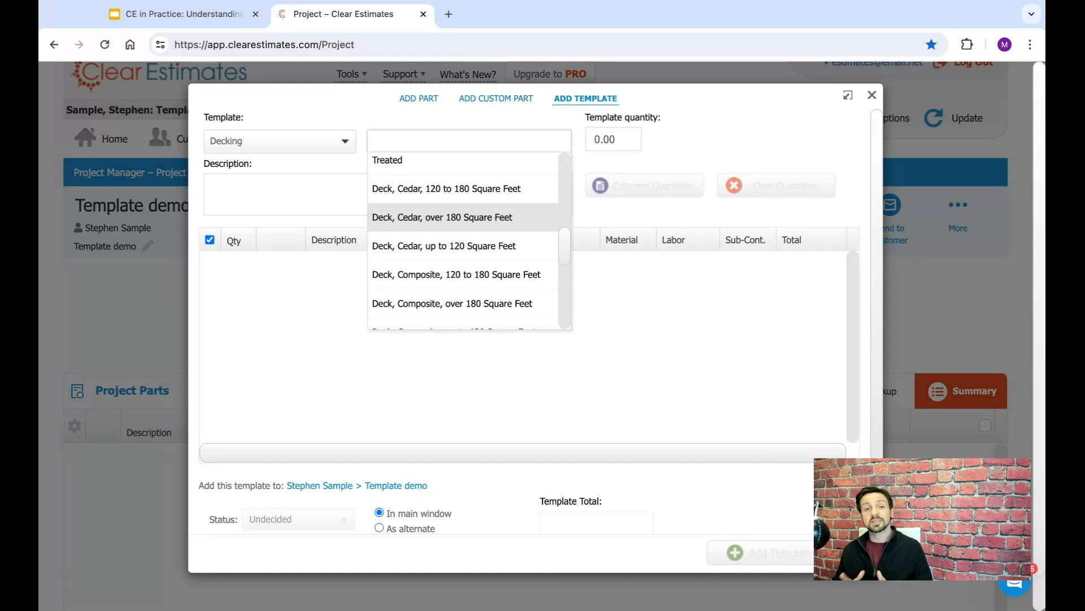
click(444, 219)
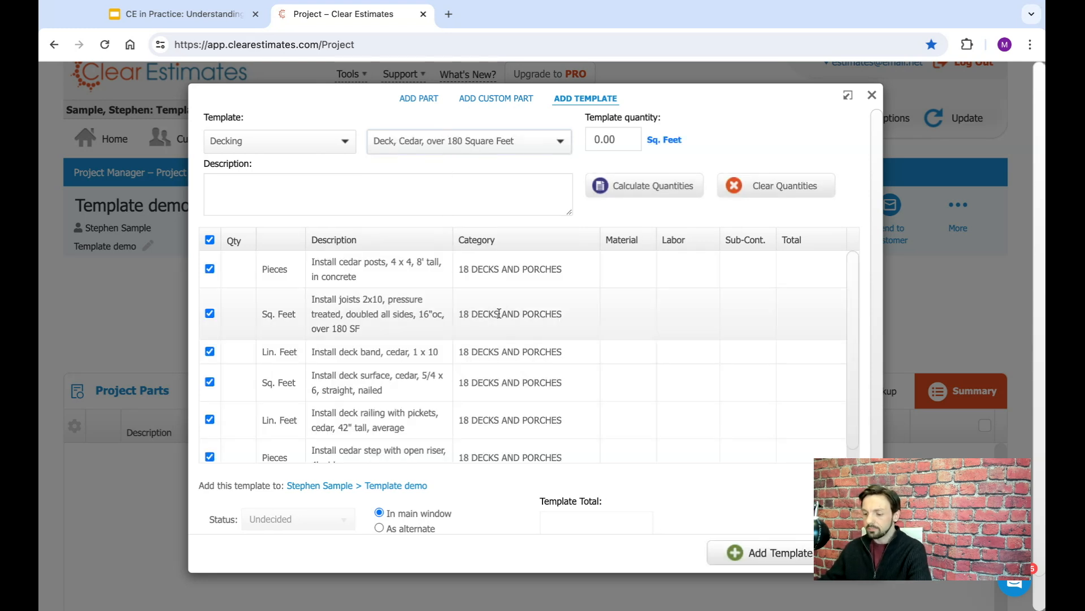
Step: Review the descriptions of the parts in the cedar deck template, from the posts and joists to the railing and steps
scroll(452, 351, down, 1)
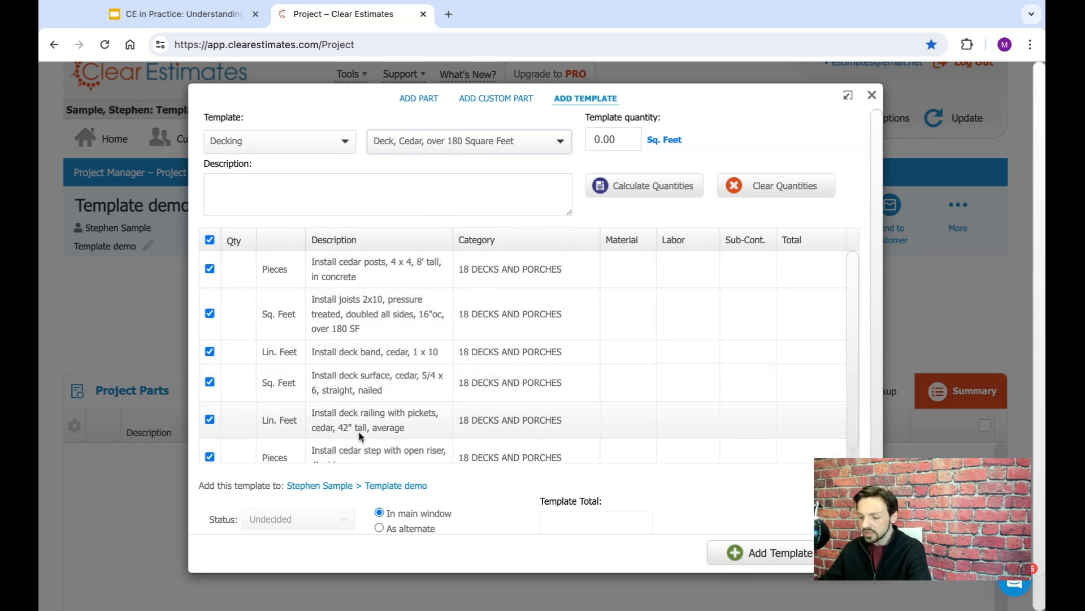
scroll(371, 376, up, 1)
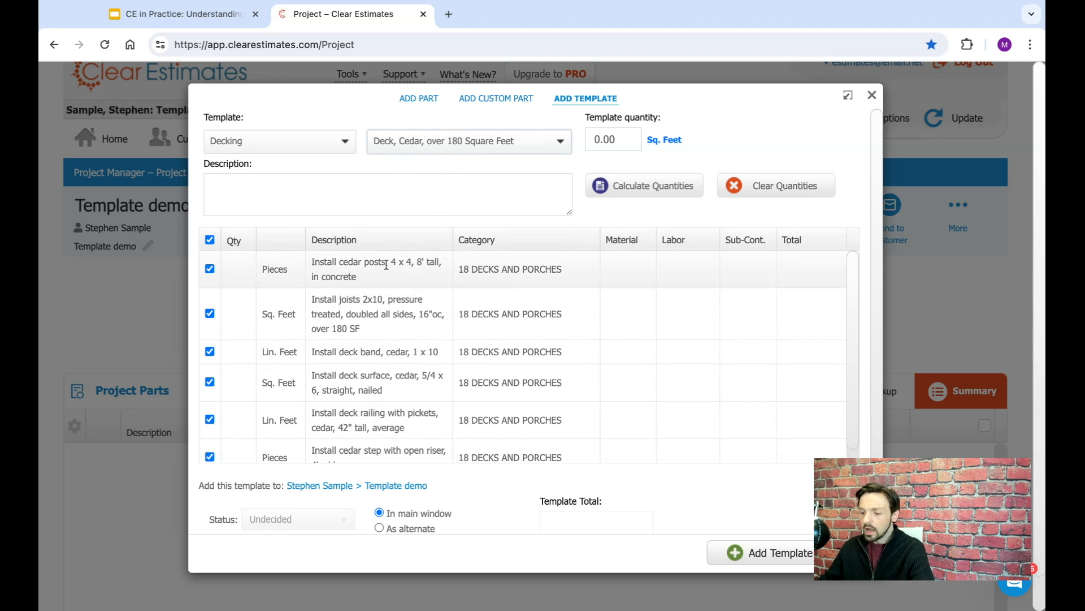
scroll(383, 340, down, 1)
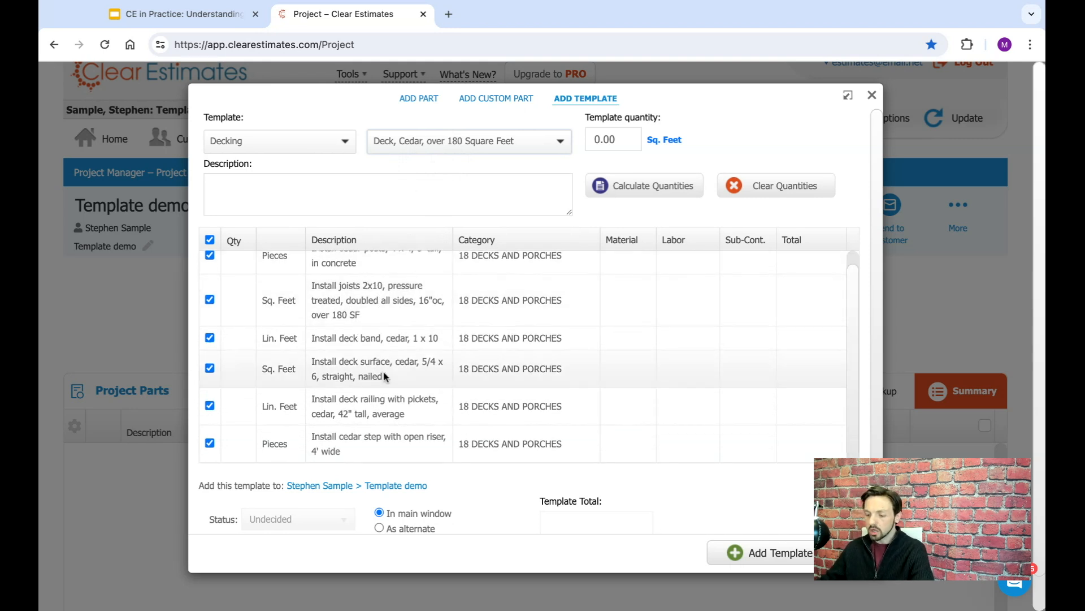
scroll(413, 271, up, 1)
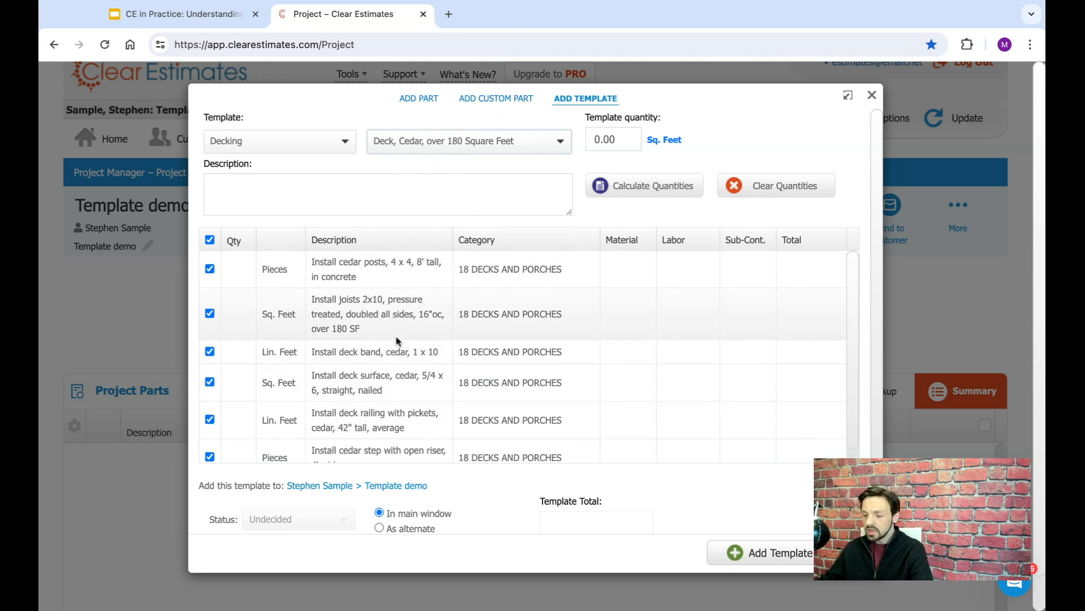
double_click(376, 262)
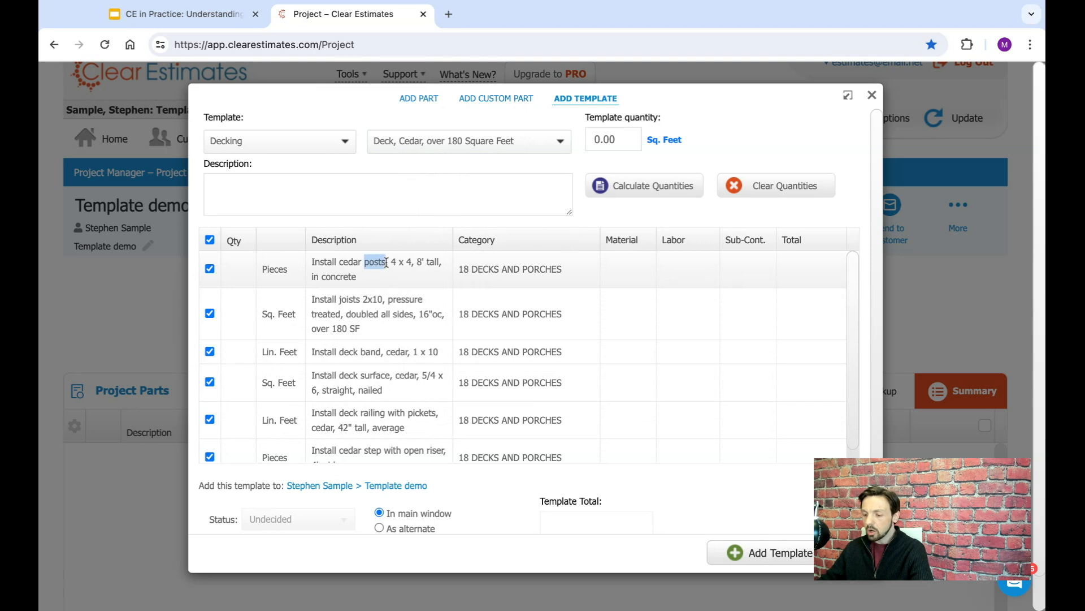
double_click(359, 298)
drag(378, 354, 340, 377)
mouse_move(387, 412)
mouse_down()
mouse_move(375, 411)
mouse_move(388, 396)
mouse_up()
scroll(388, 442, down, 1)
drag(386, 444, 349, 445)
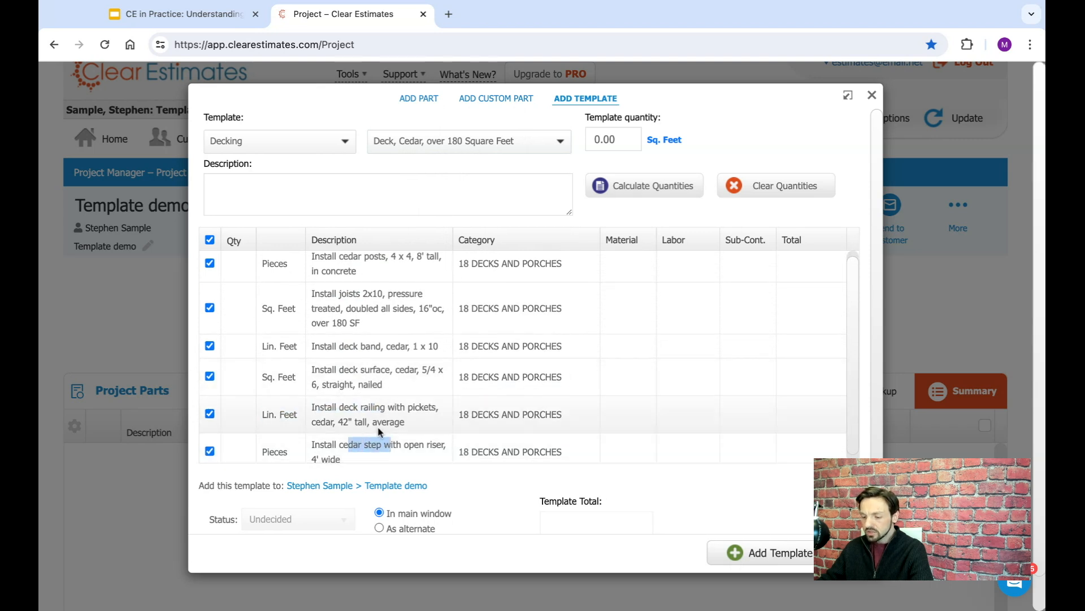
click(380, 428)
scroll(406, 390, up, 1)
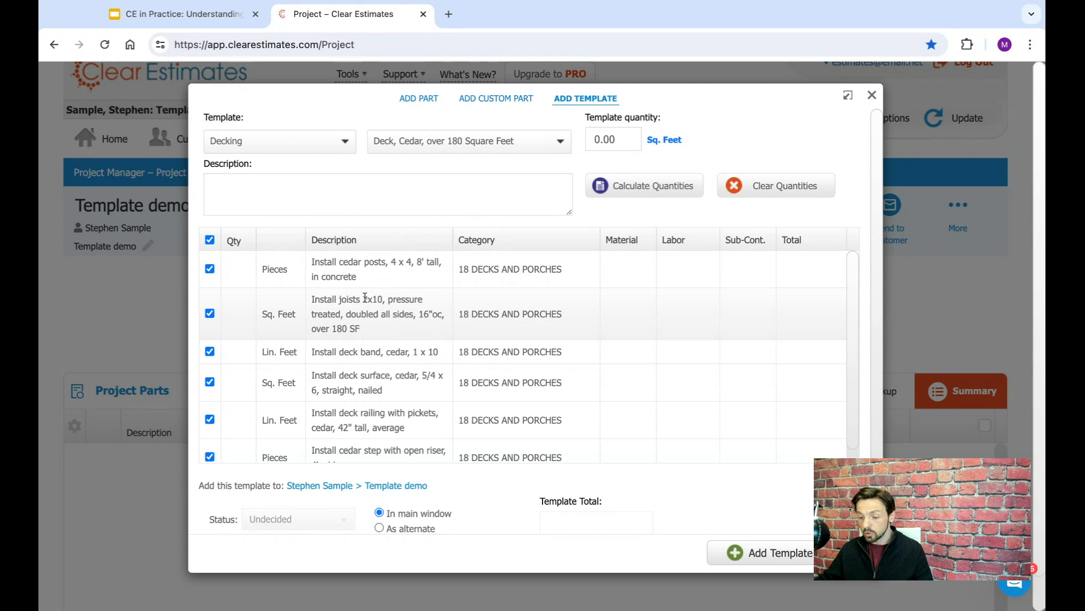
Step: Set the template quantities to 8 pieces for the cedar posts and 200 square feet for the 2x10 joists
double_click(242, 239)
click(238, 272)
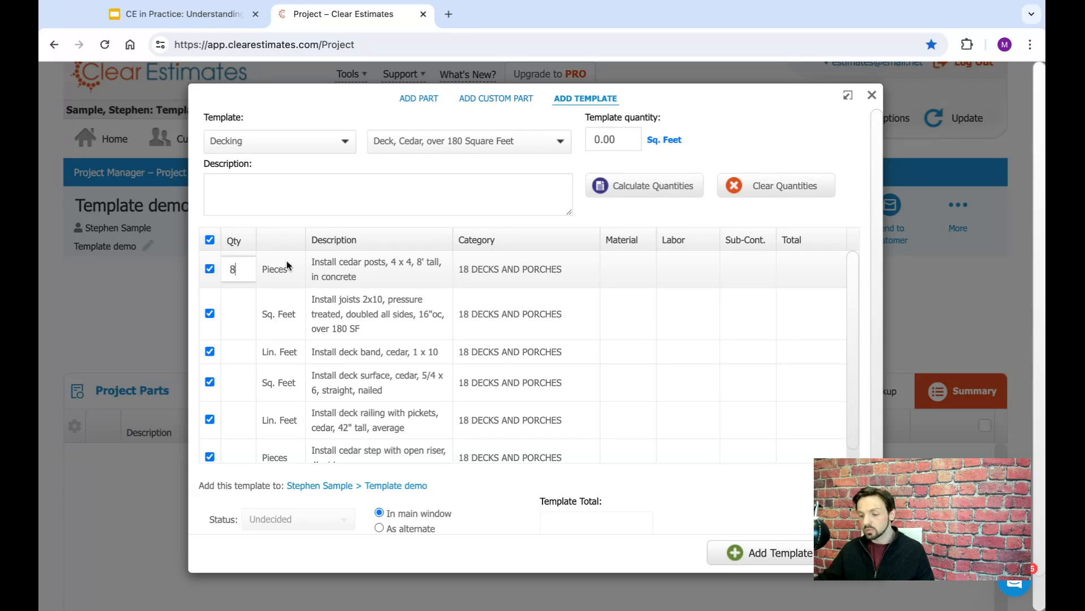
click(336, 268)
click(238, 315)
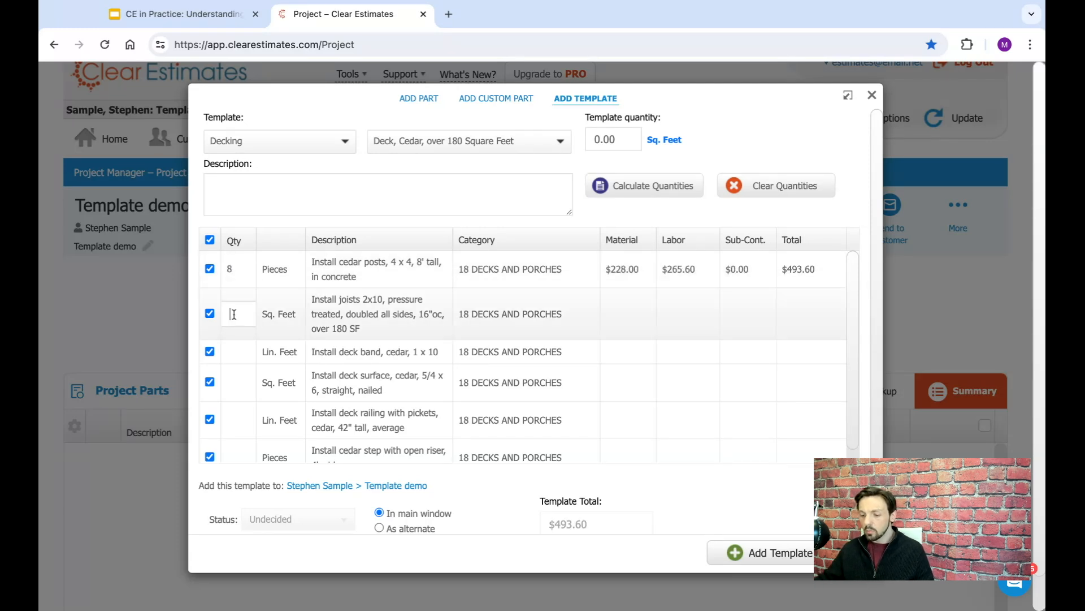
text(200)
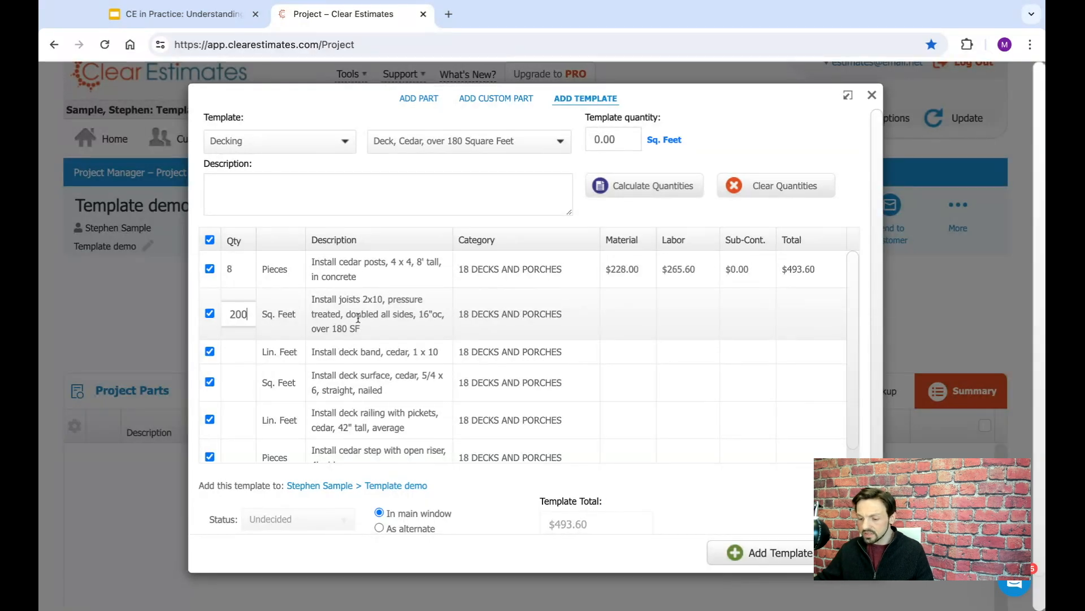
click(357, 320)
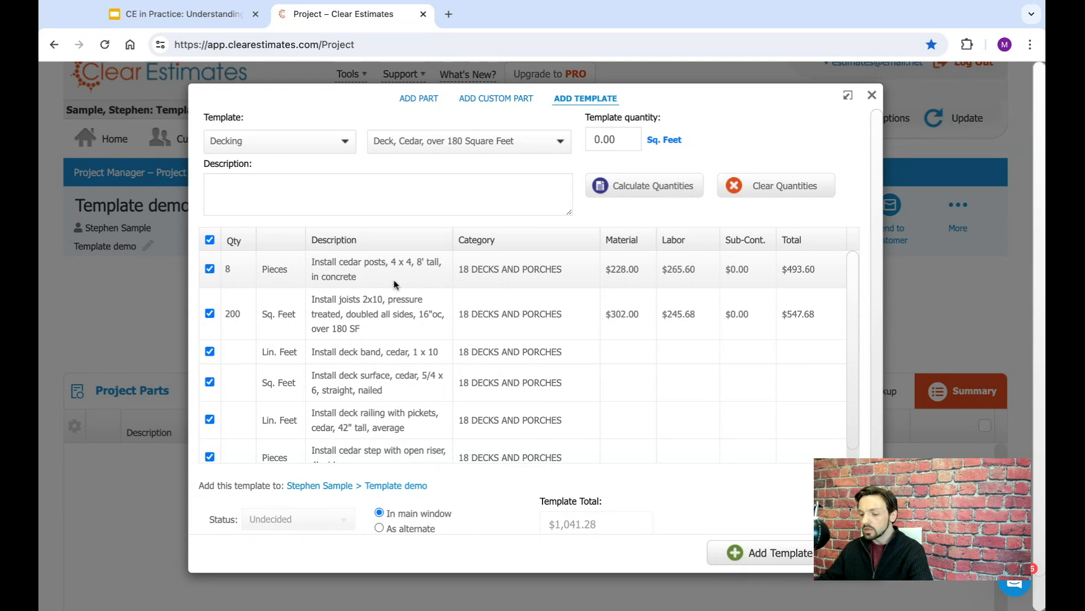
Step: Set the cedar deck band quantity to 40 linear feet and the cedar deck surface to 200 square feet
click(238, 270)
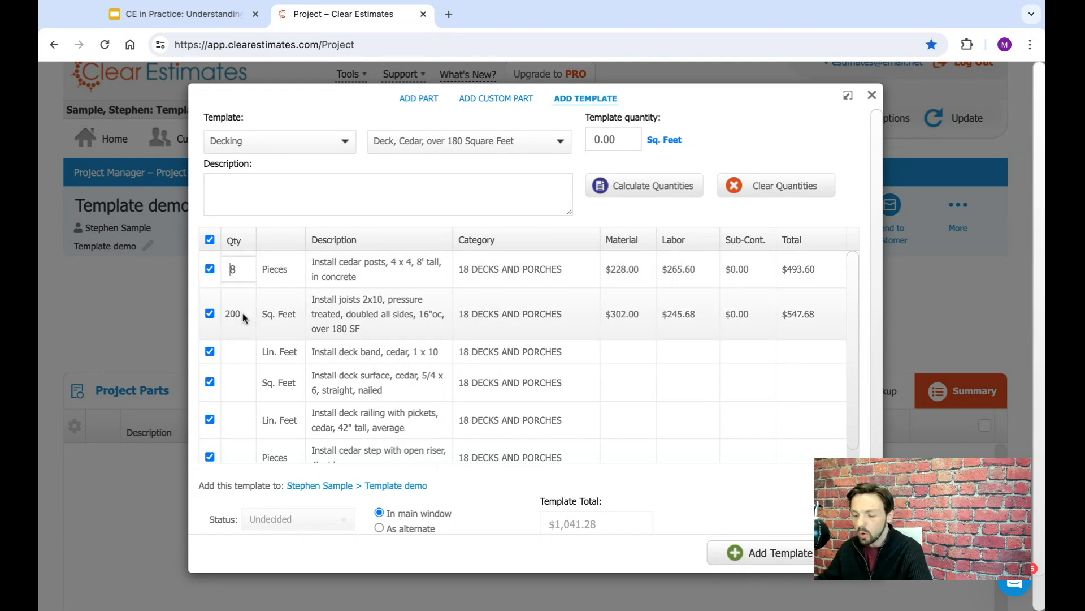
click(238, 355)
scroll(314, 317, down, 1)
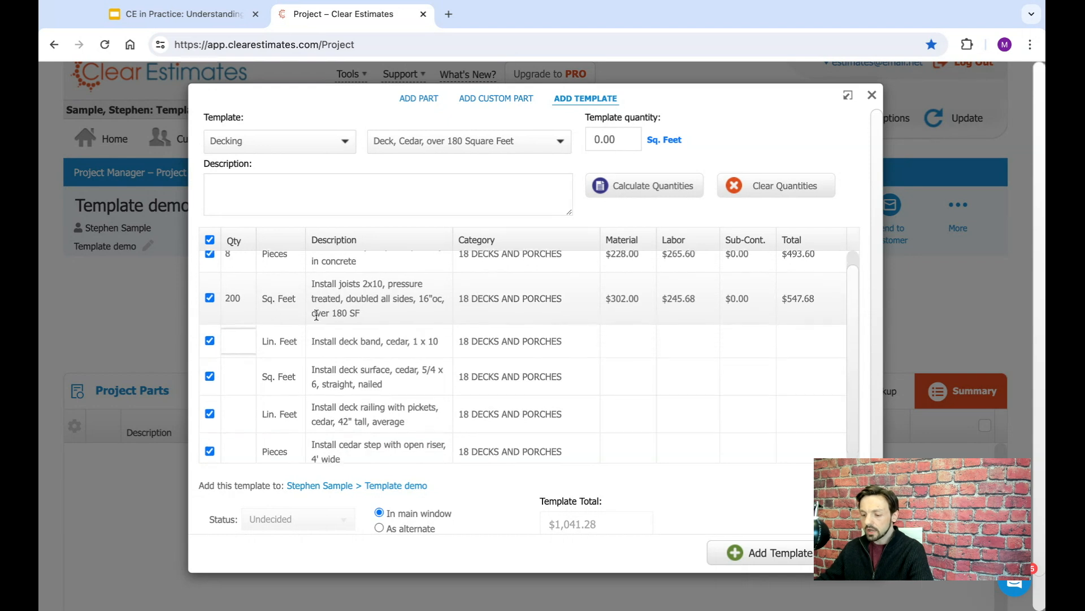
scroll(237, 325, down, 1)
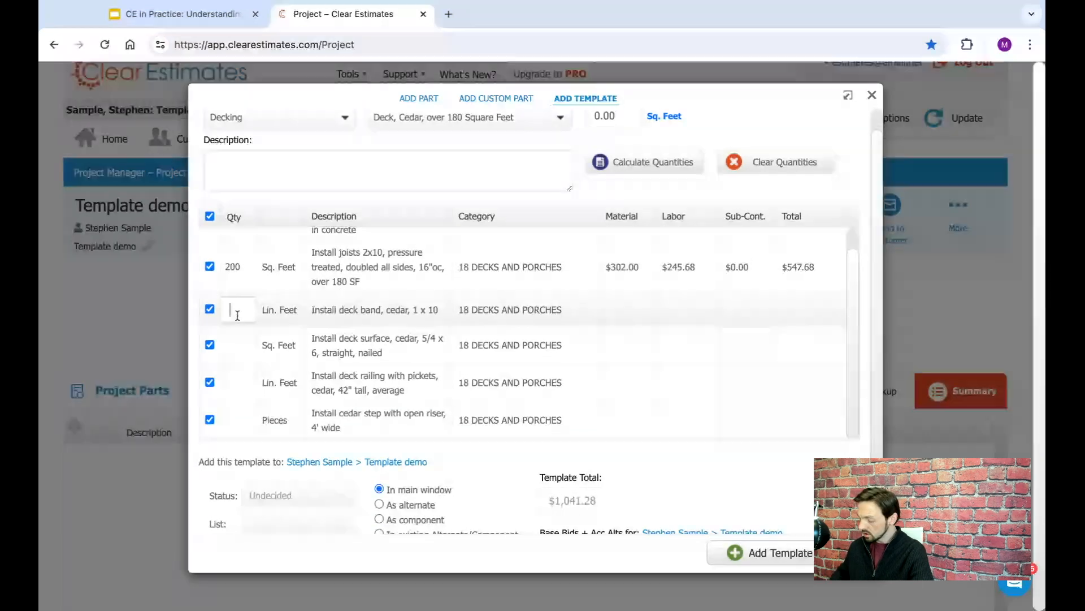
text(40)
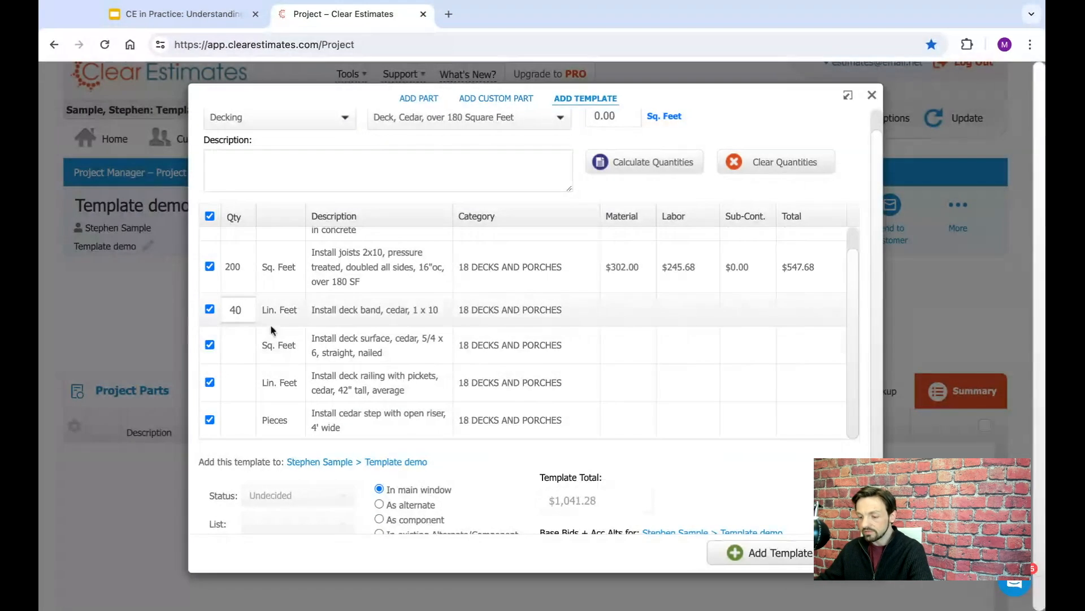
click(300, 310)
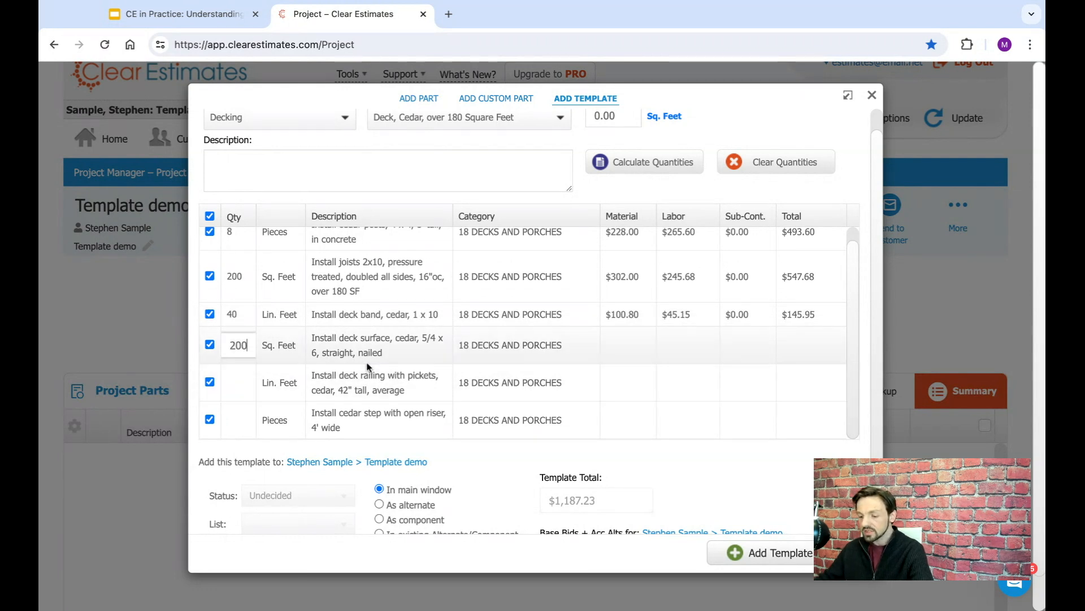
Step: Set the quantity of the cedar deck railing with pickets to 37 linear feet
click(274, 373)
click(251, 373)
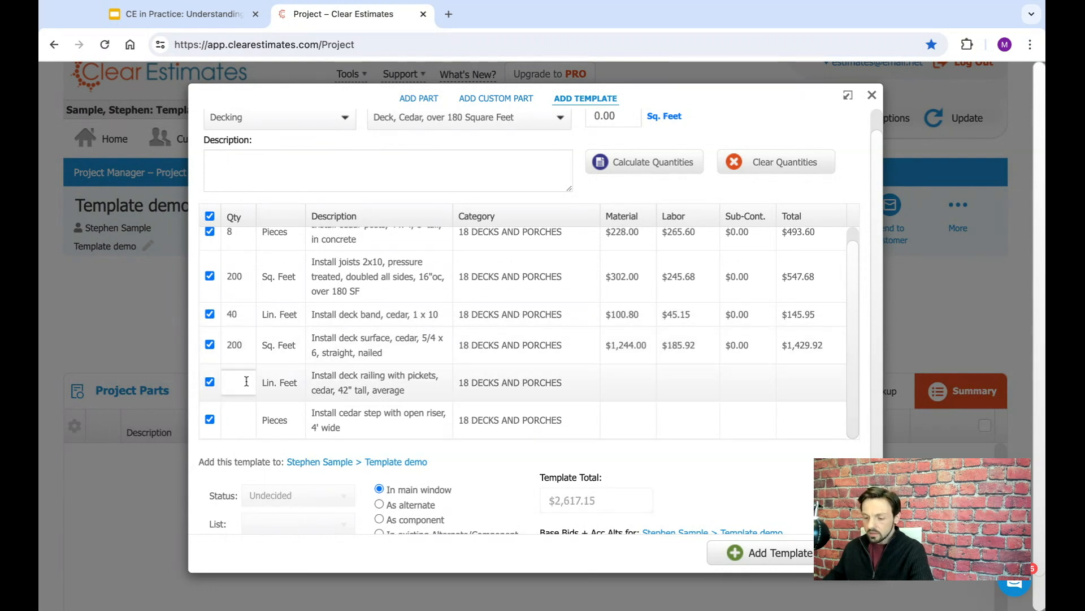
text(37)
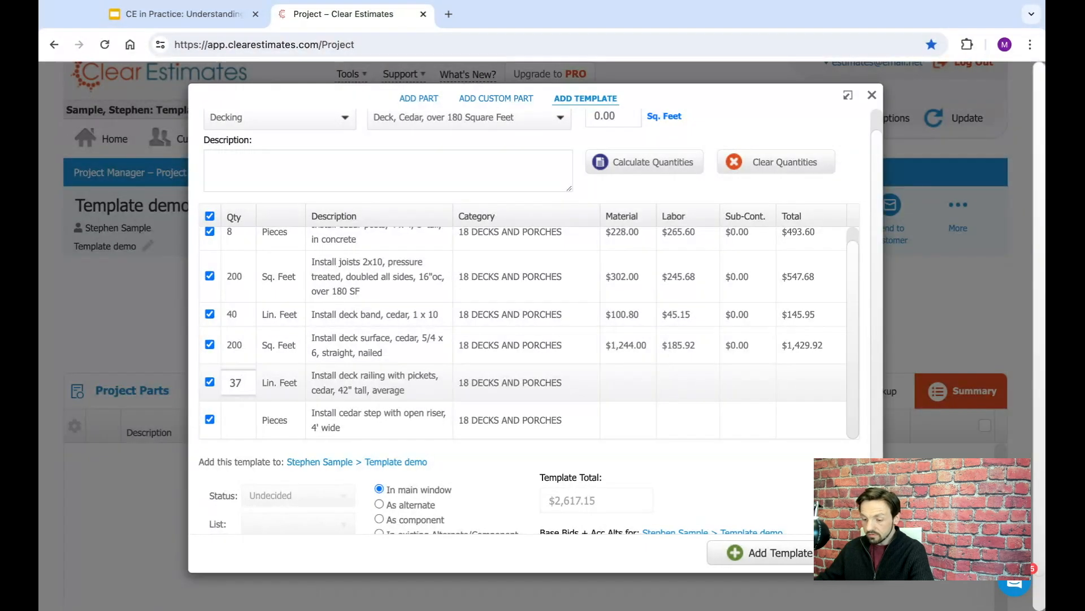
click(343, 385)
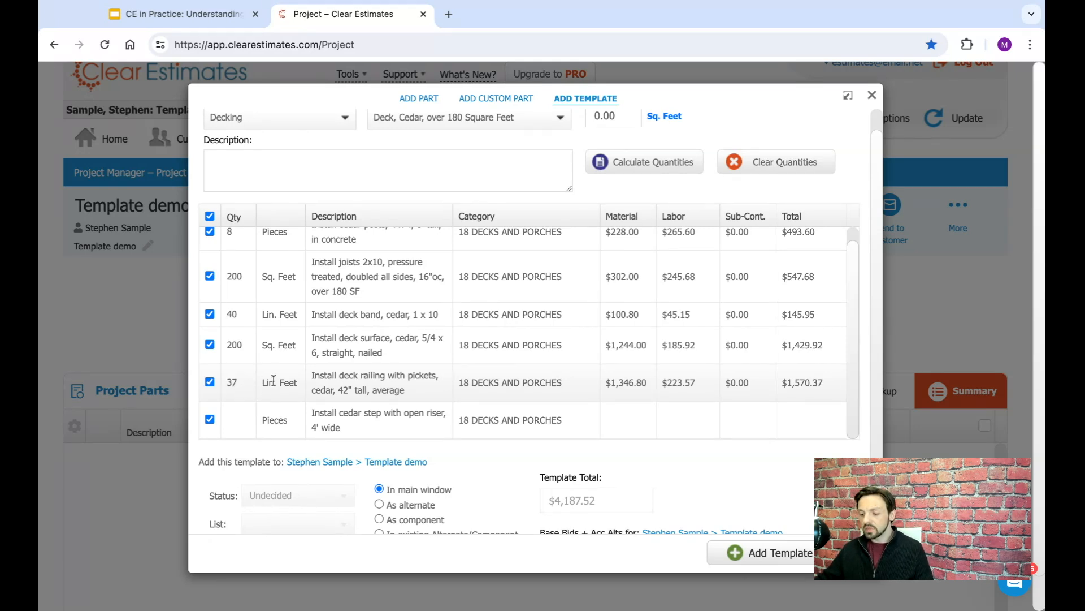
Step: Exclude the deck railing part from the template
drag(337, 376, 388, 375)
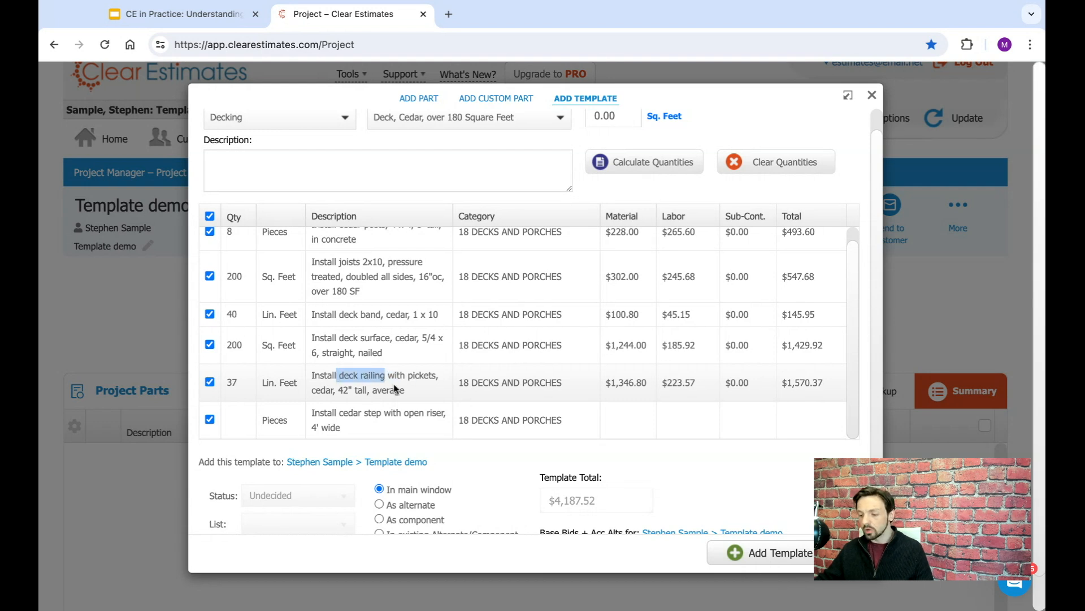
click(390, 385)
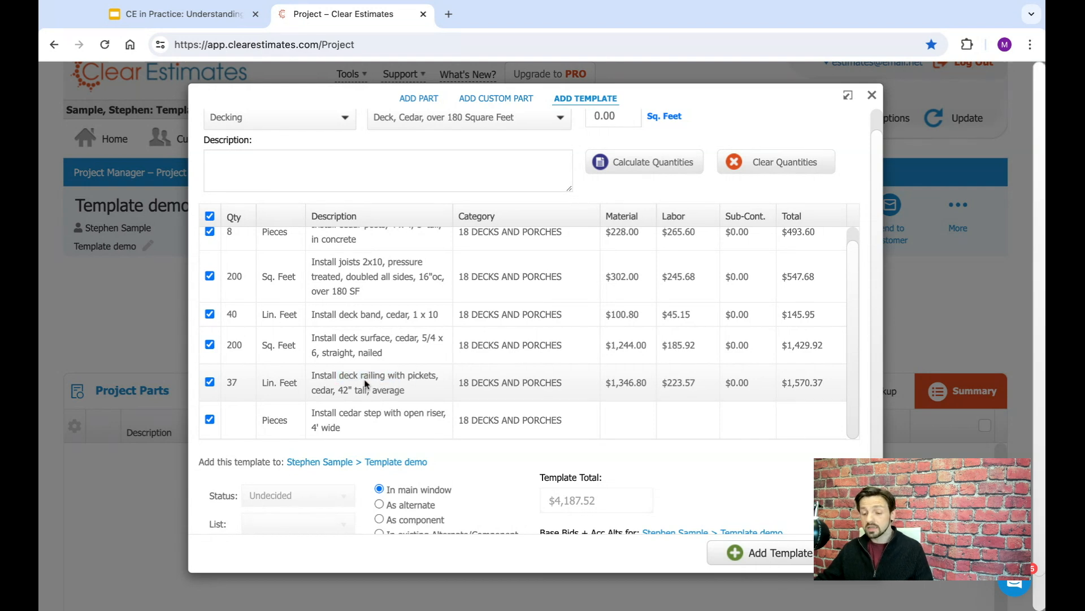
click(210, 382)
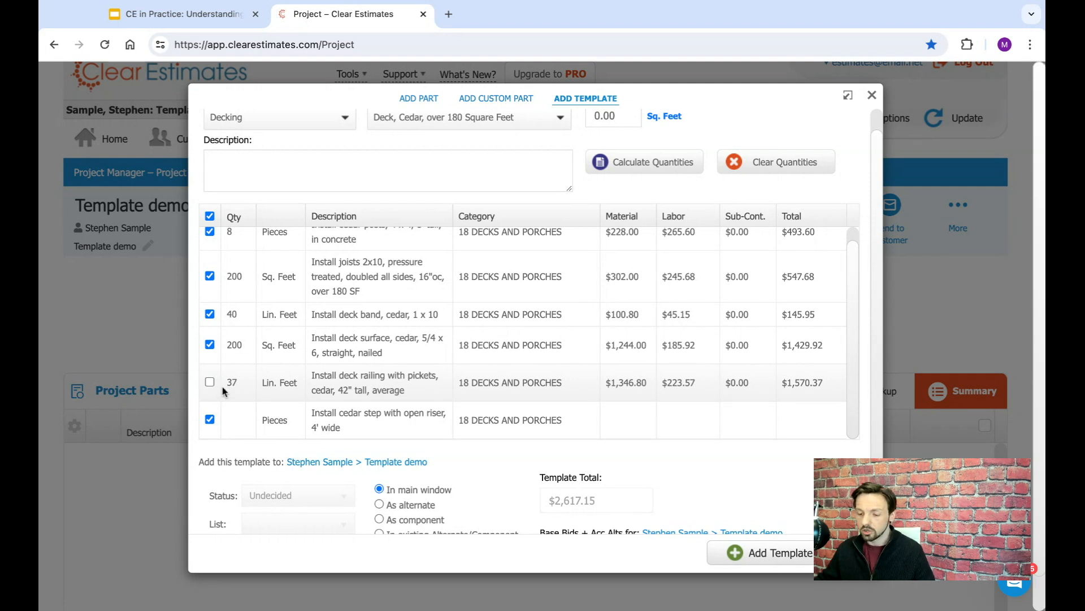
Step: Set the cedar step quantity to 4 pieces and include the deck railing in the template again
scroll(213, 390, down, 1)
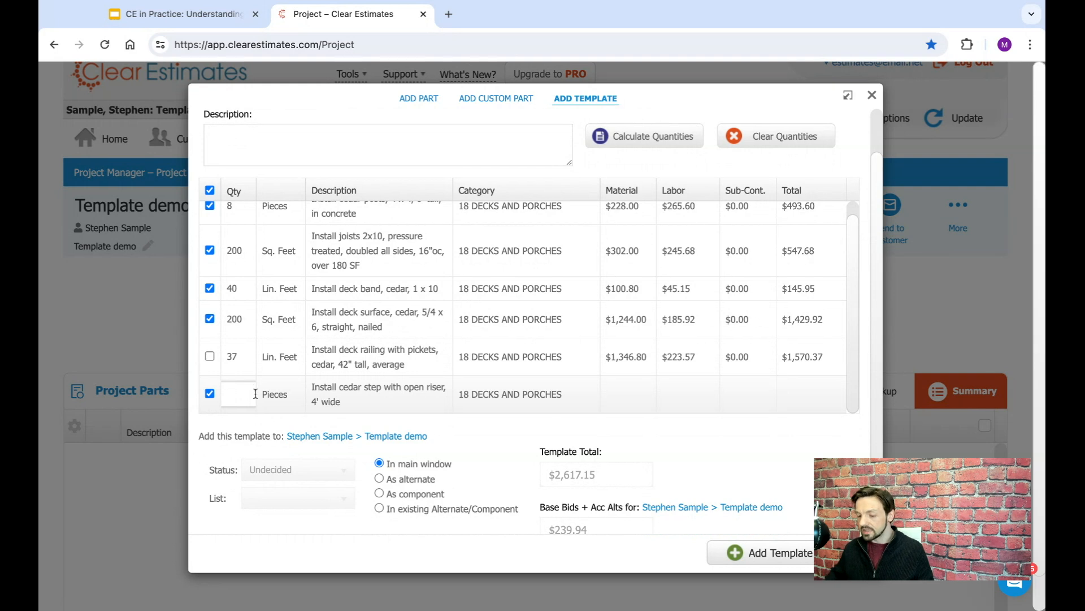
text(4)
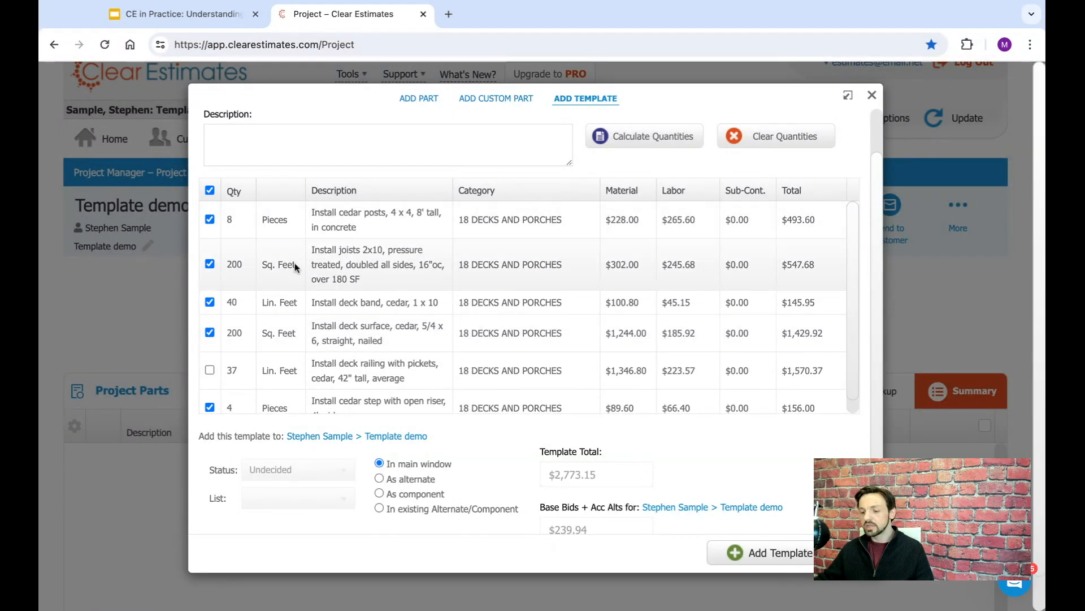
scroll(374, 322, up, 1)
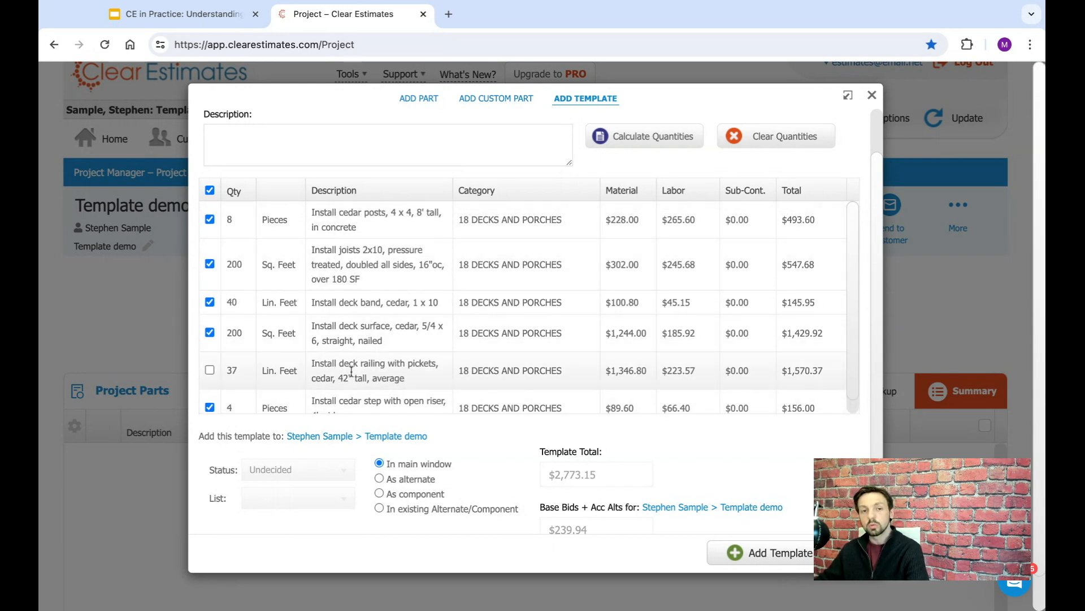
scroll(322, 351, down, 1)
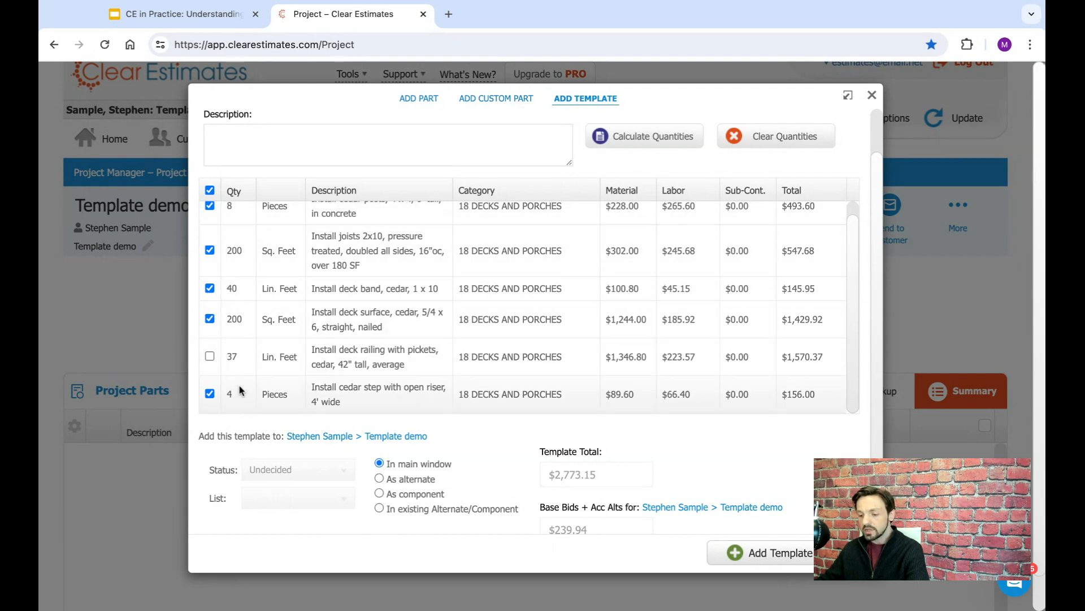
click(211, 356)
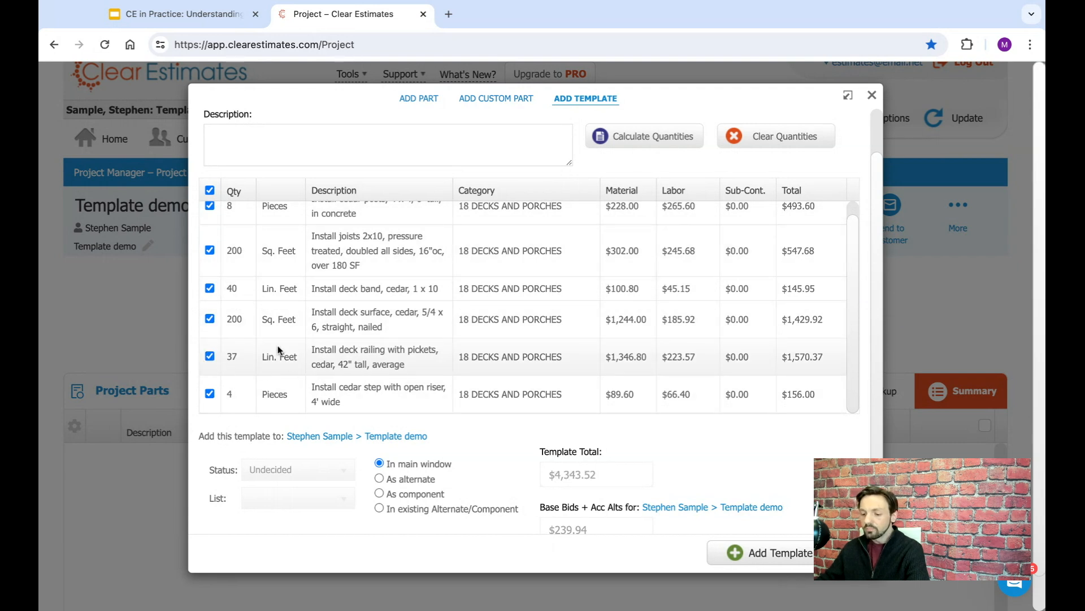
Step: Review the placement options, add the cedar deck template in the main window, and look over the added project parts
scroll(540, 310, down, 1)
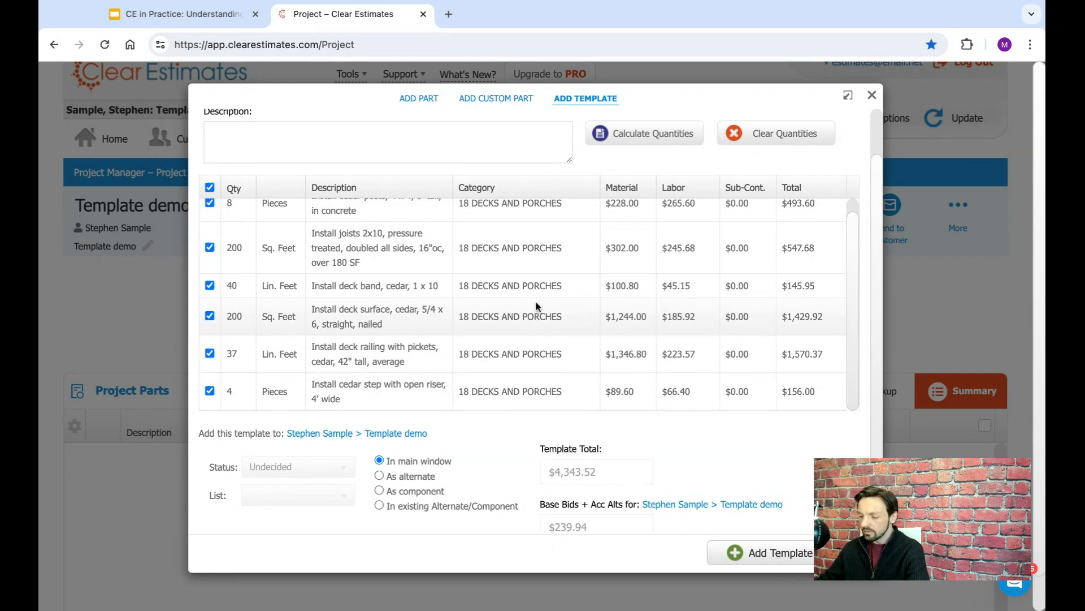
scroll(734, 290, down, 3)
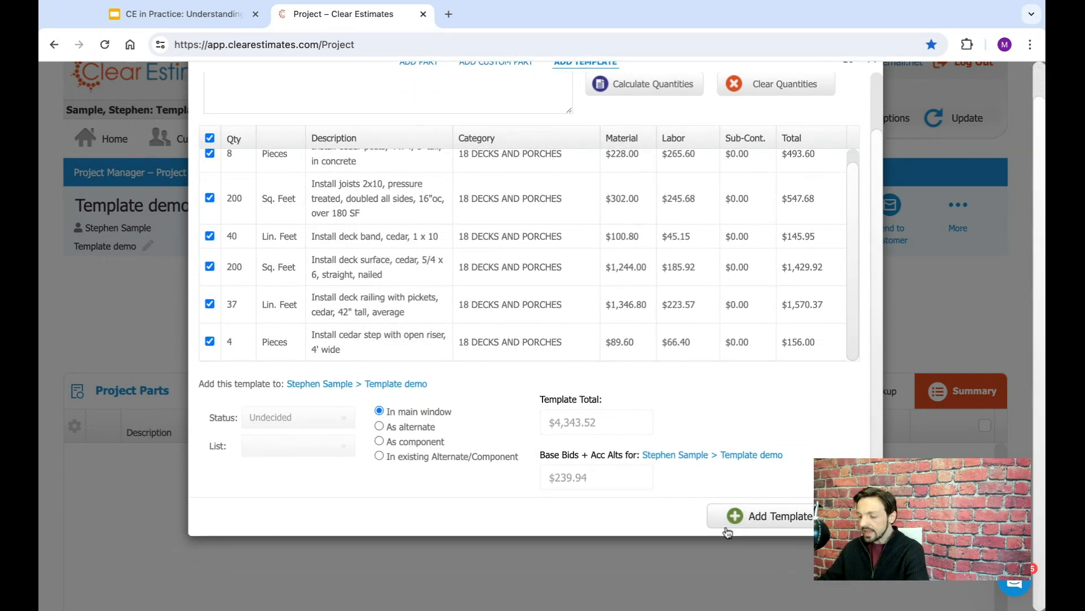
drag(460, 409, 390, 412)
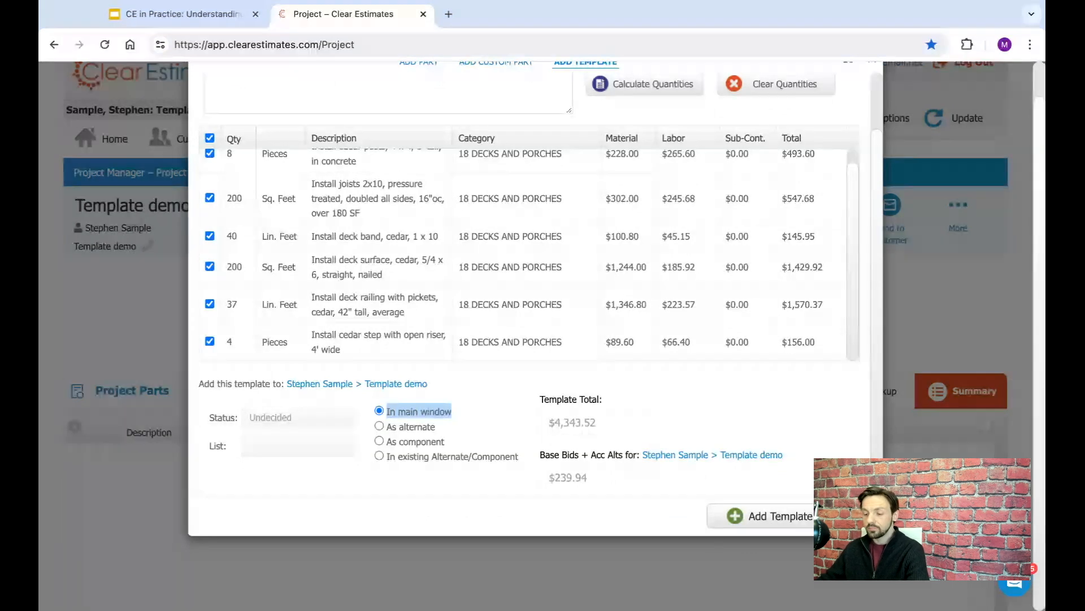
drag(438, 428, 397, 427)
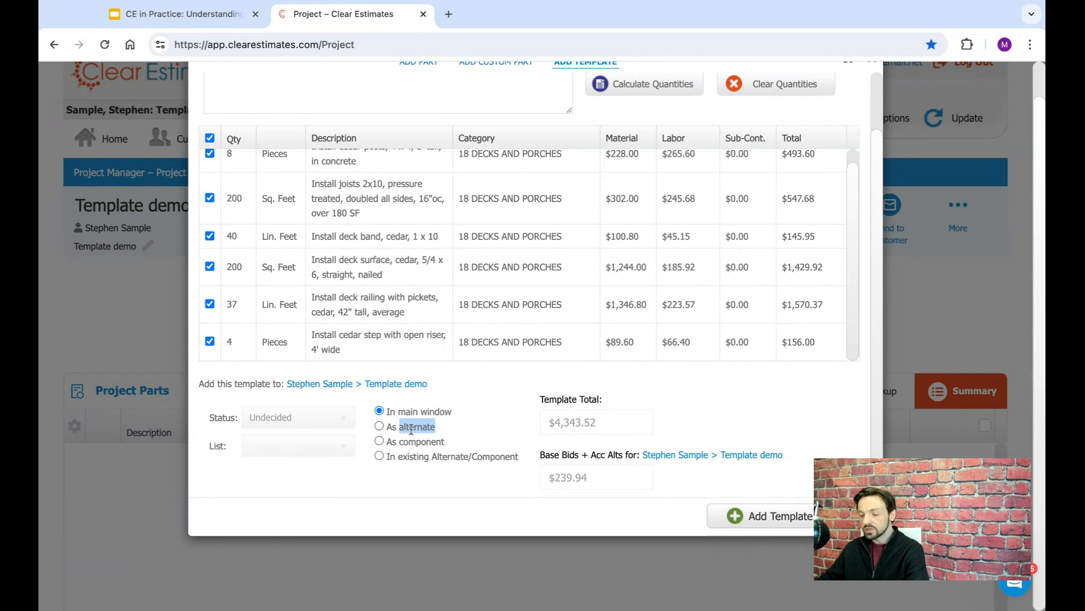
drag(445, 442, 400, 441)
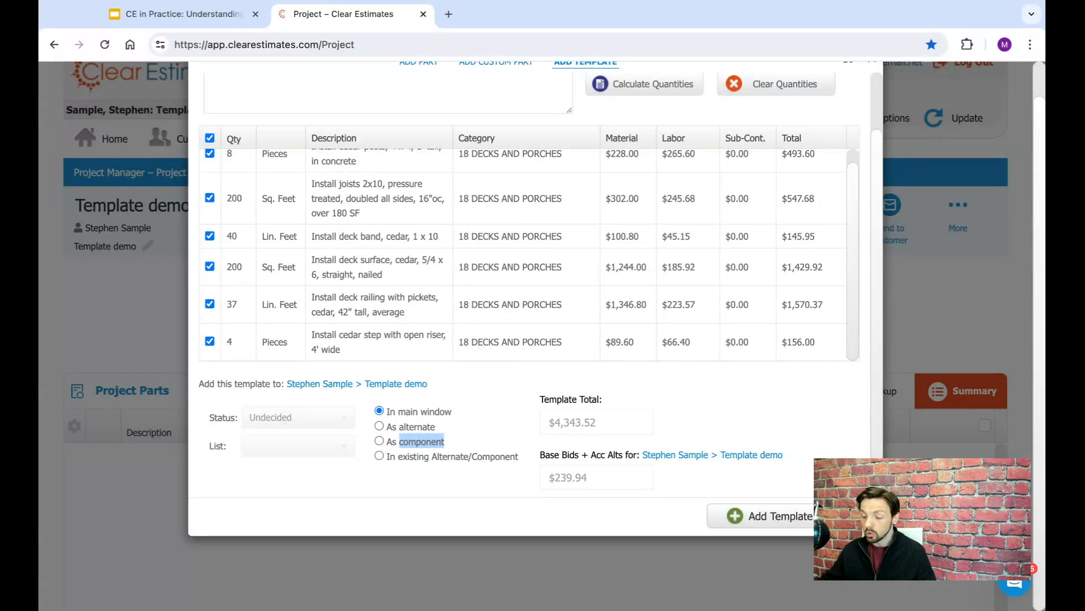
click(432, 427)
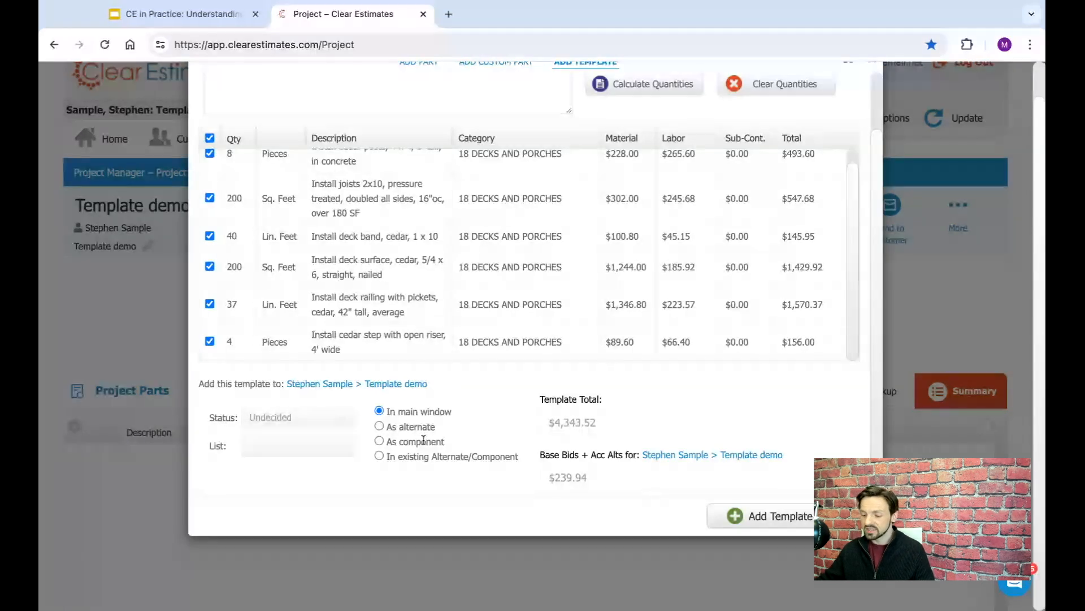
triple_click(457, 417)
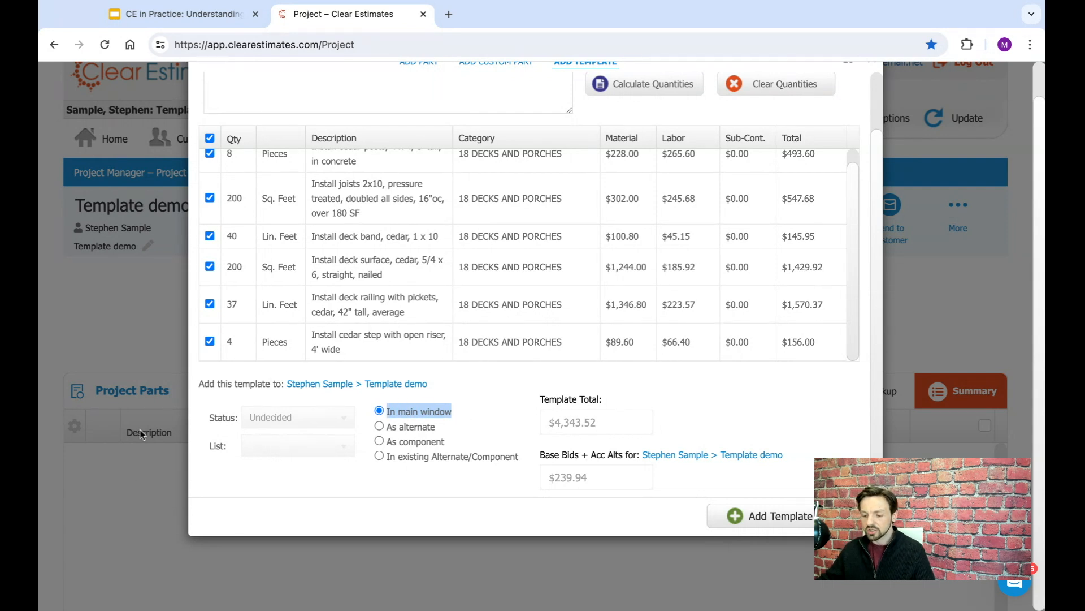
click(802, 521)
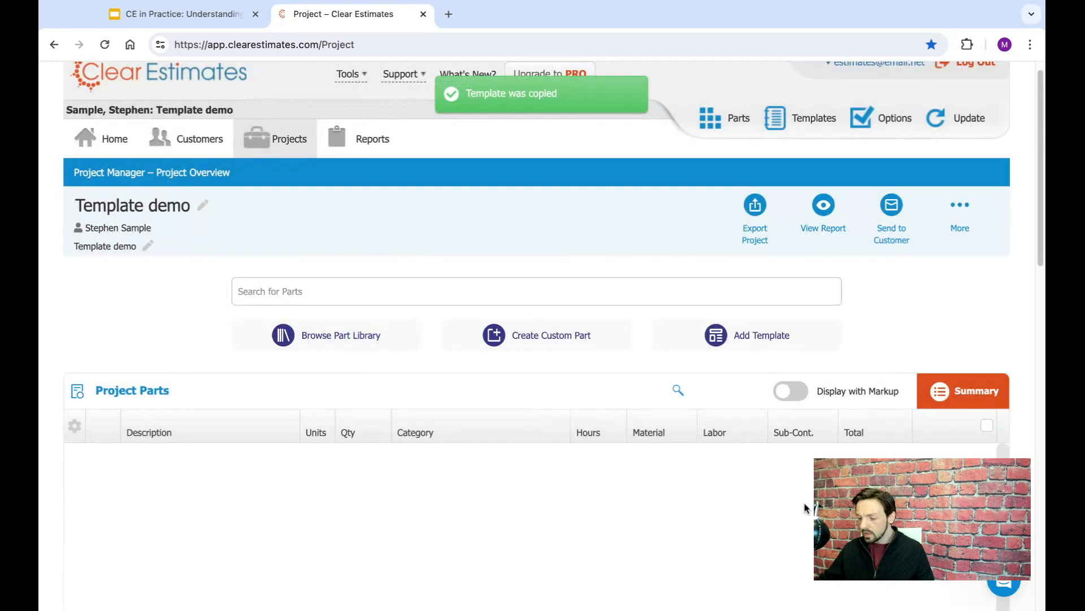
scroll(675, 237, down, 1)
scroll(673, 248, down, 3)
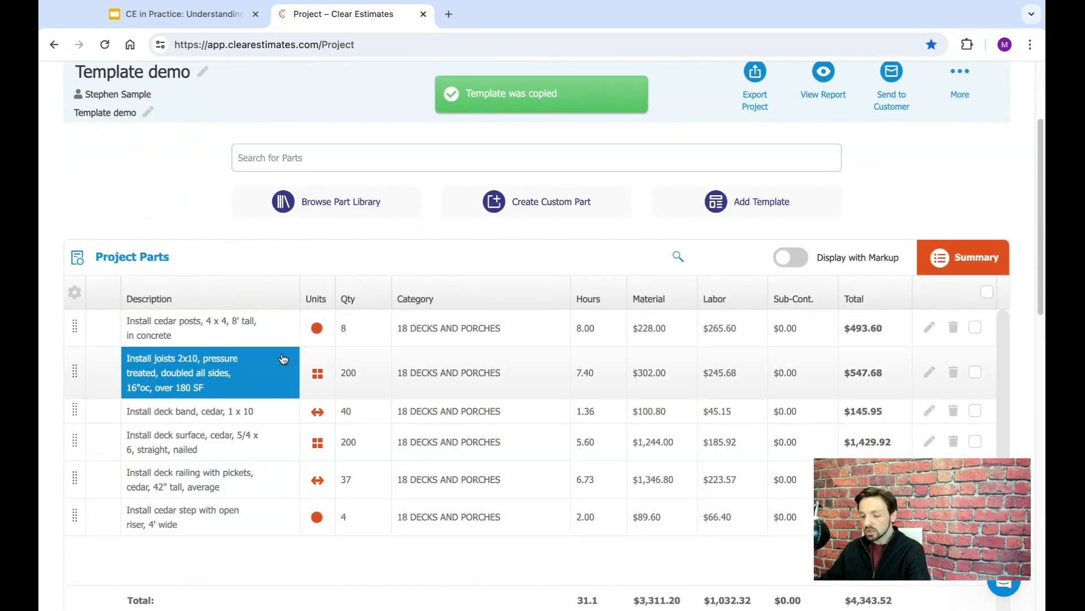
scroll(265, 345, down, 1)
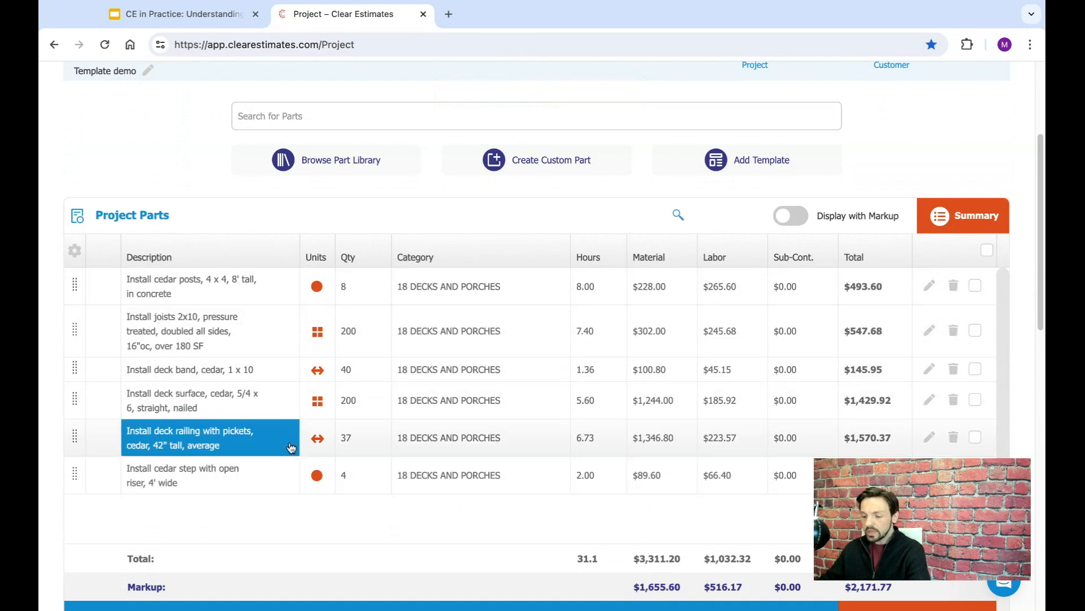
Step: Search the parts for "dig footer" and add 8 pieces of the 36" footing with 10" tube to the project
scroll(426, 358, up, 1)
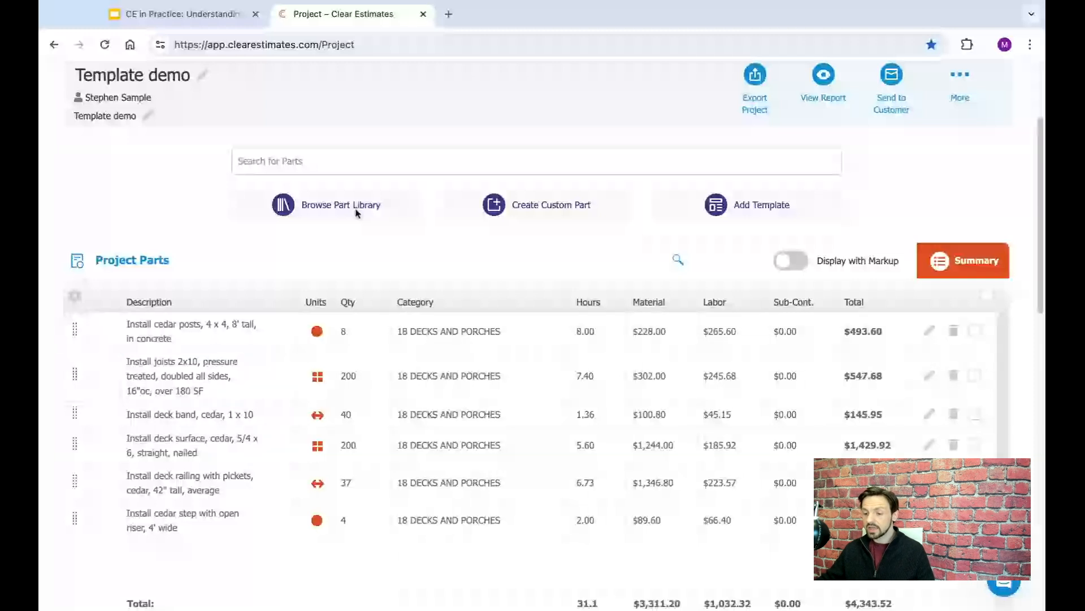
click(342, 163)
text(d)
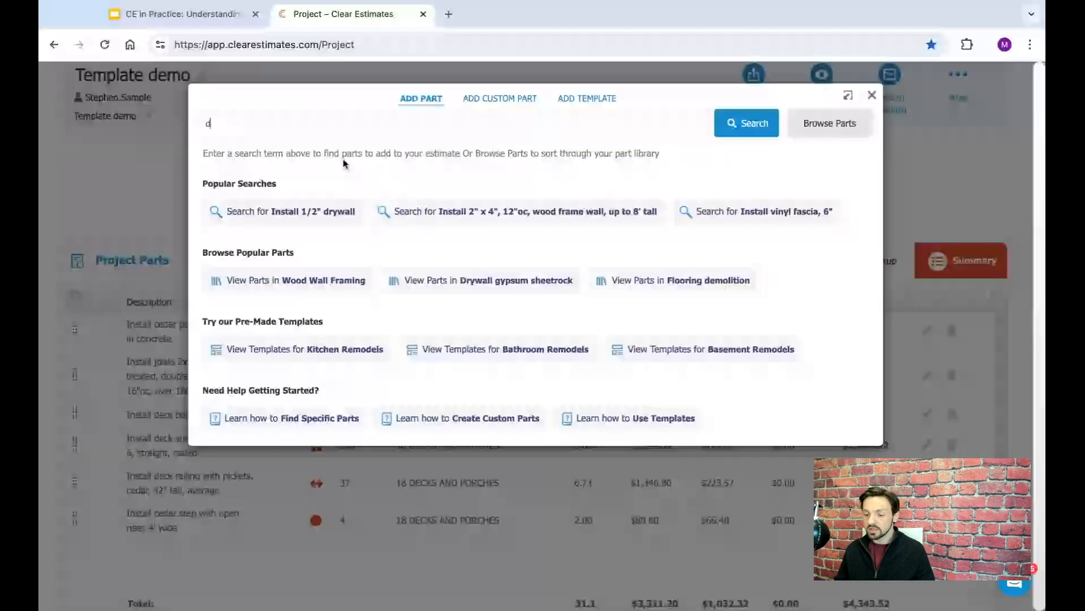
text(ig footer)
key(Return)
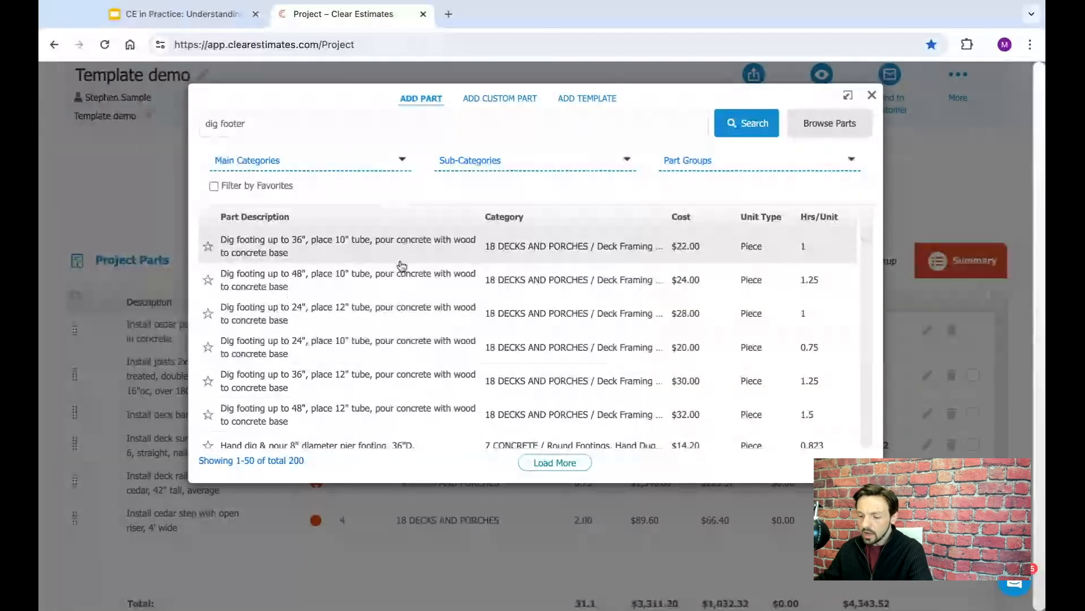
click(371, 251)
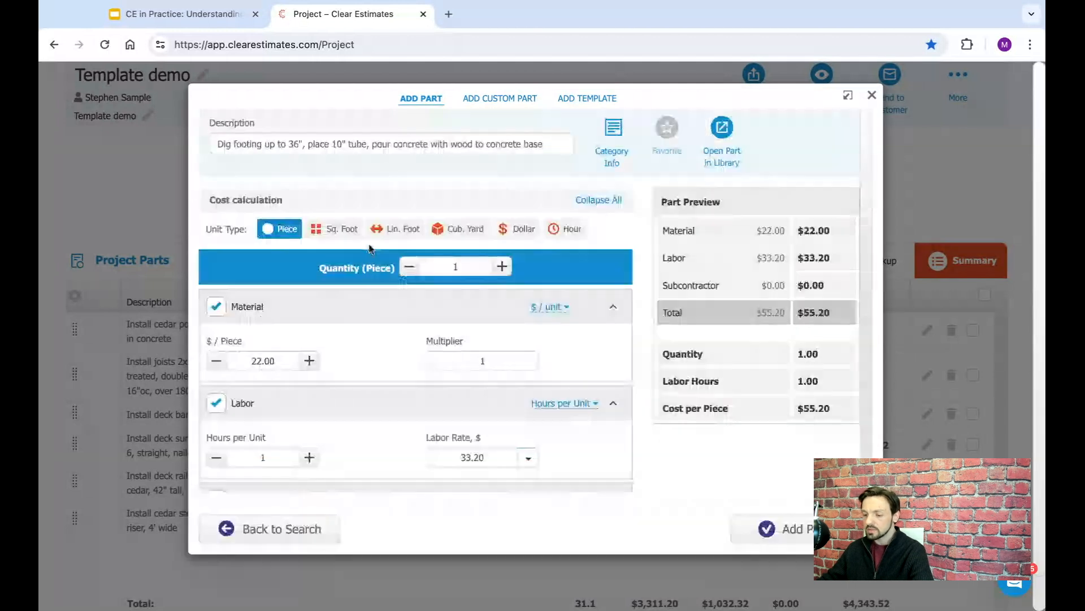
text(8)
click(801, 518)
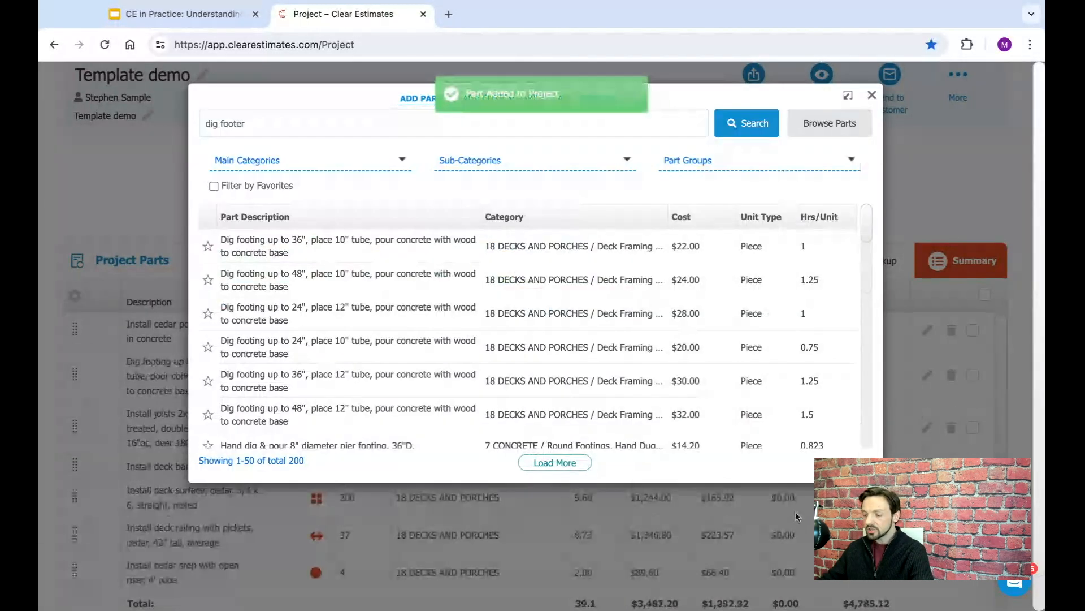
Step: Close the part search and load the Decking template "Deck, Composite, over 180 Square Feet" for the project
click(872, 95)
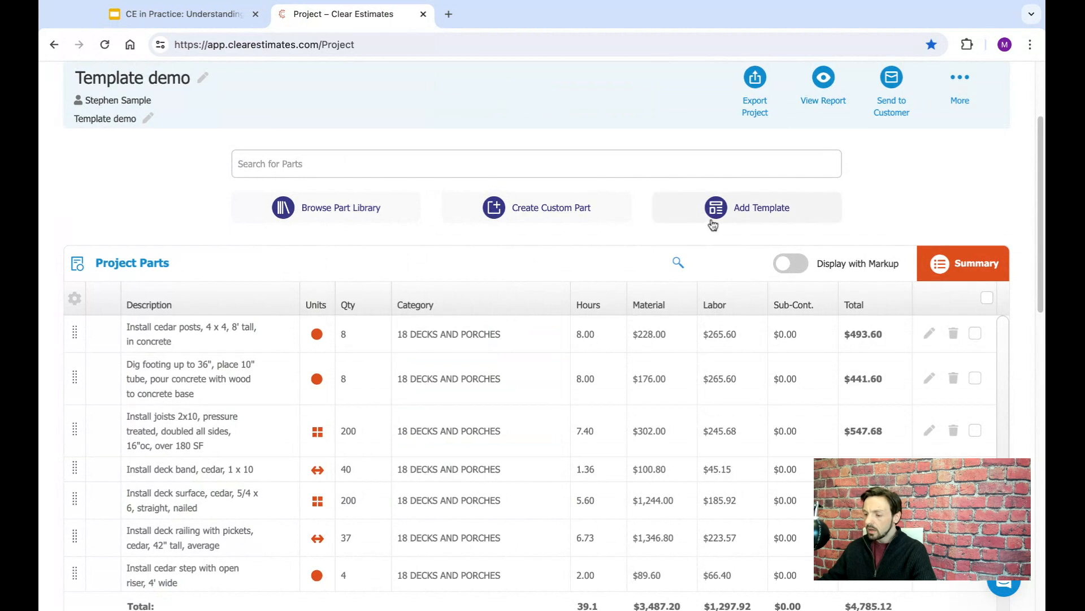
click(738, 213)
click(279, 139)
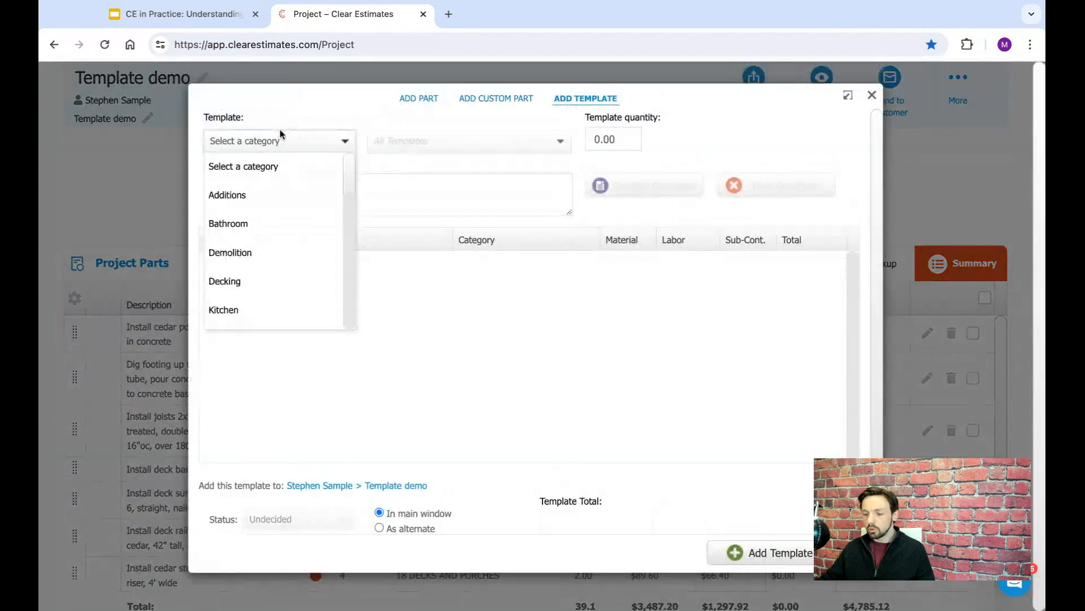
click(262, 279)
click(474, 150)
scroll(455, 223, down, 5)
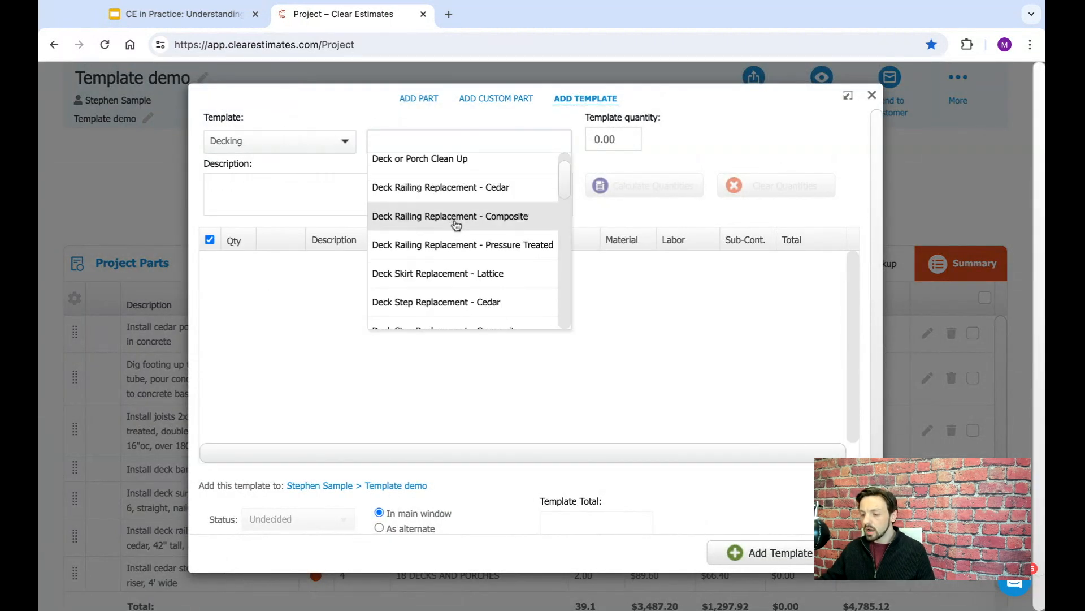
scroll(457, 218, down, 2)
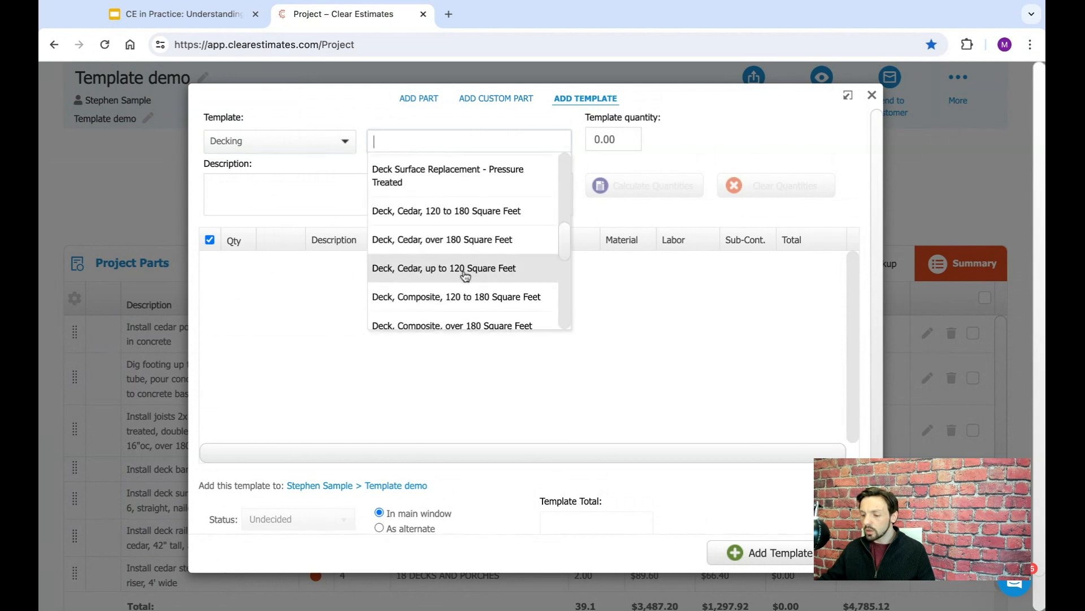
click(464, 298)
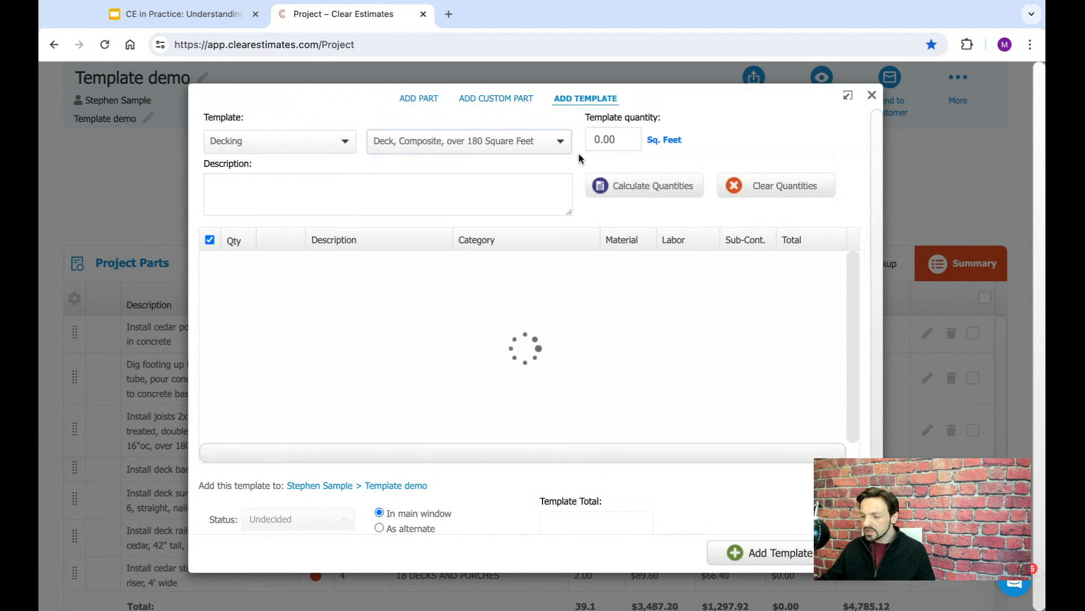
Step: Set the composite deck surface quantity to 8 square feet and examine that part's description
text(8)
click(319, 276)
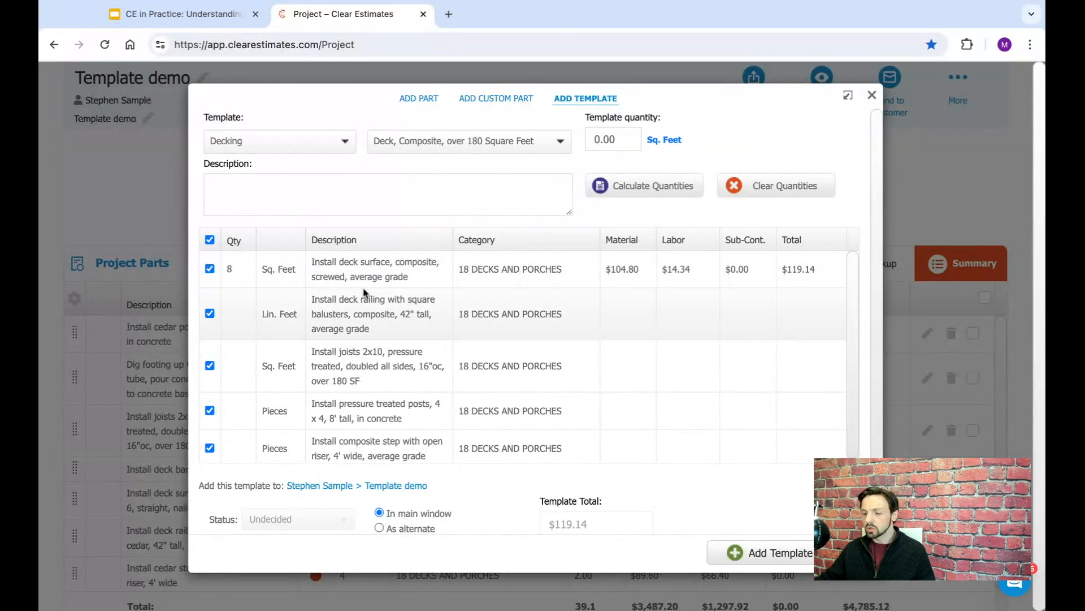
drag(375, 262, 408, 277)
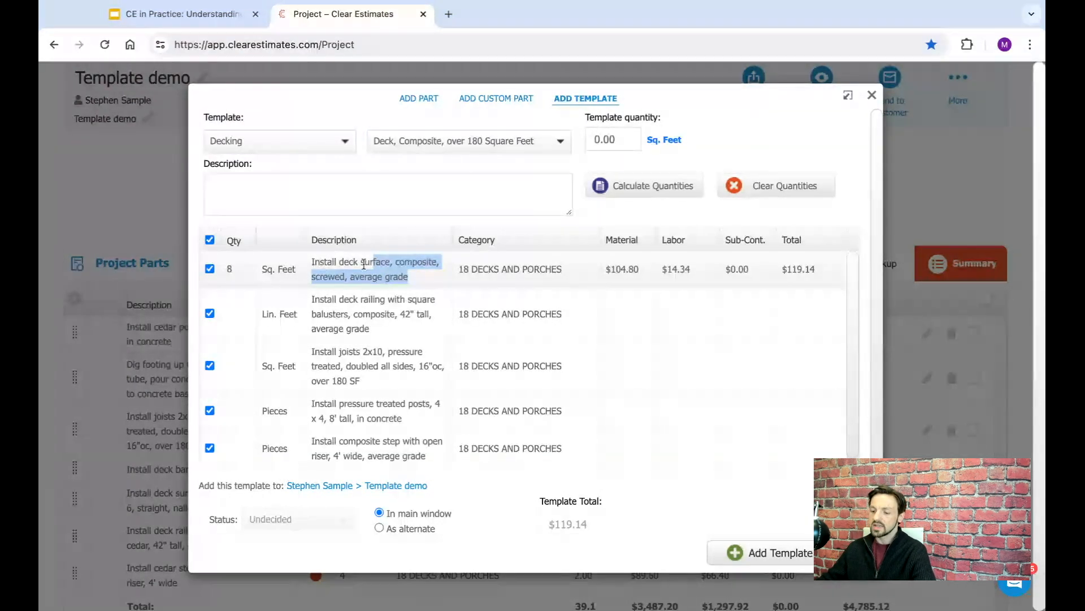